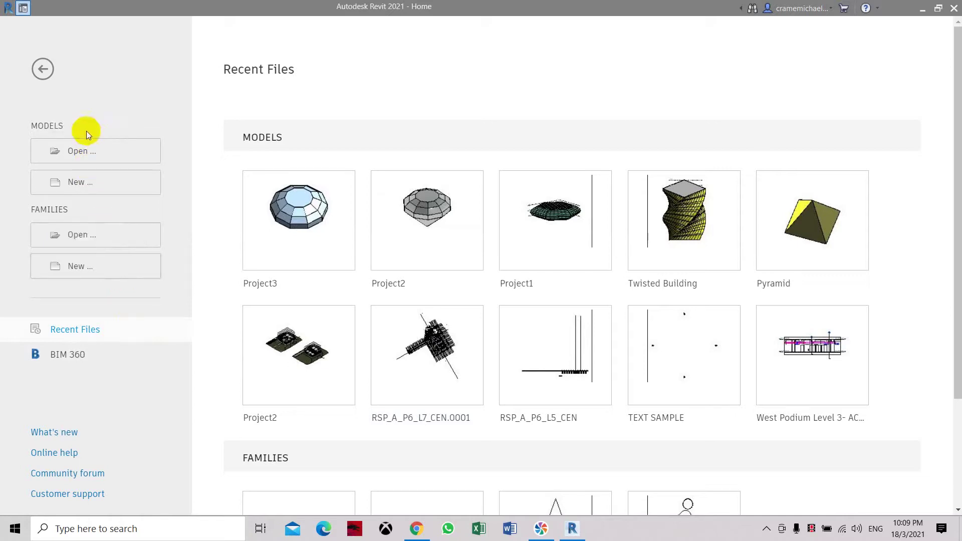
Step: Create a new family from the English Metric Generic Model.rft template
left_click(76, 273)
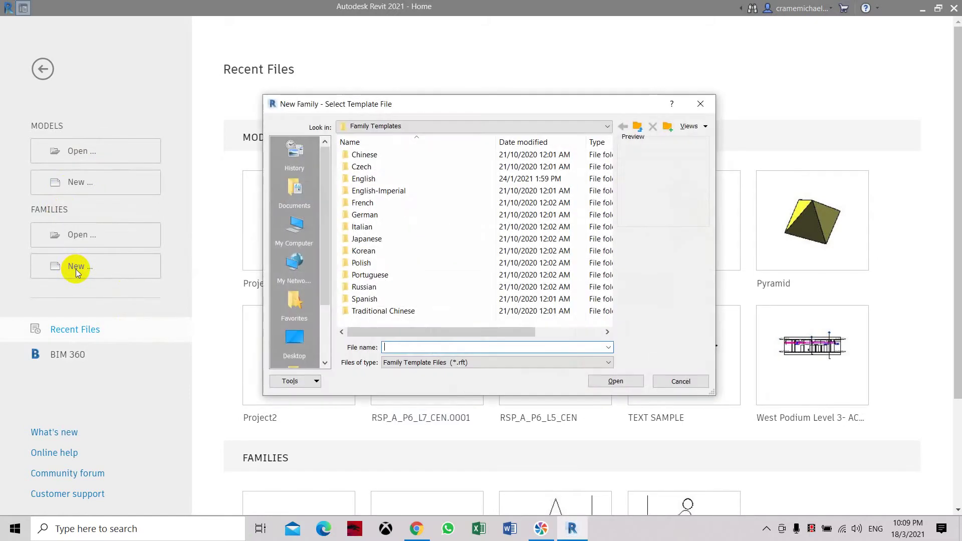
double_click(389, 179)
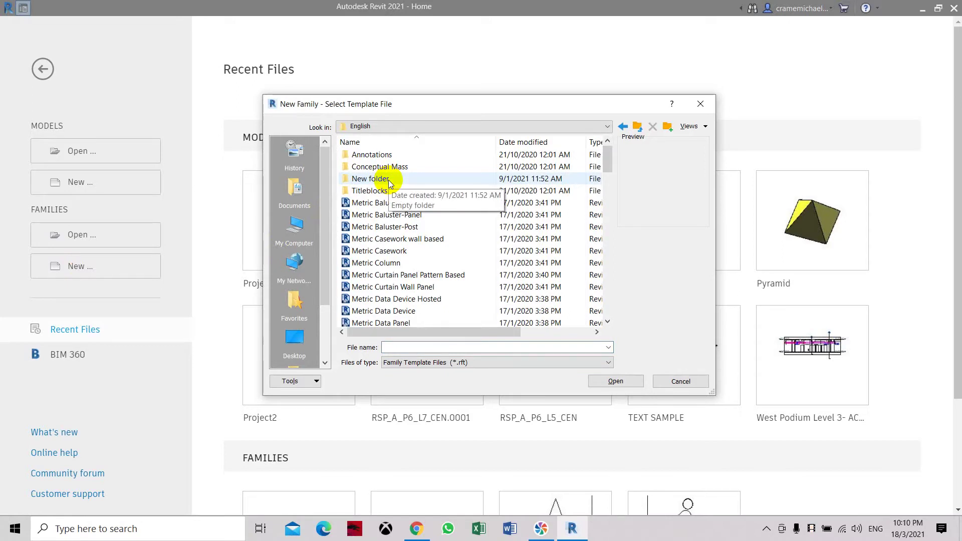
scroll(390, 184, "down", 5)
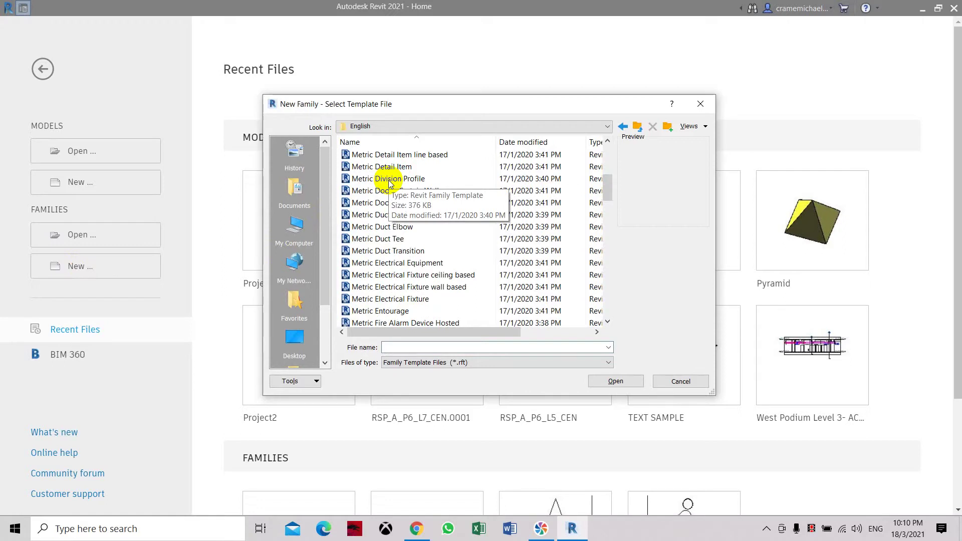
scroll(390, 183, "down", 2)
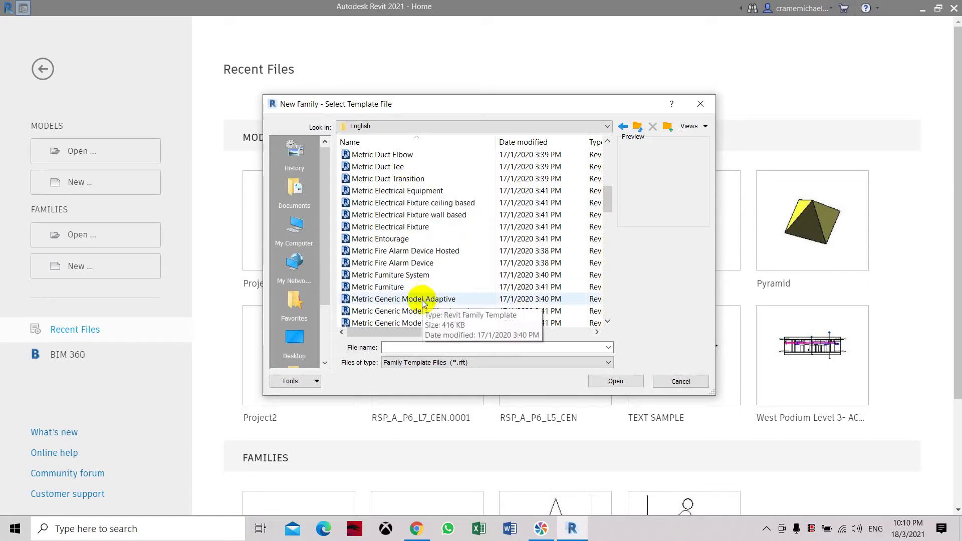
scroll(422, 303, "down", 1)
scroll(423, 303, "down", 2)
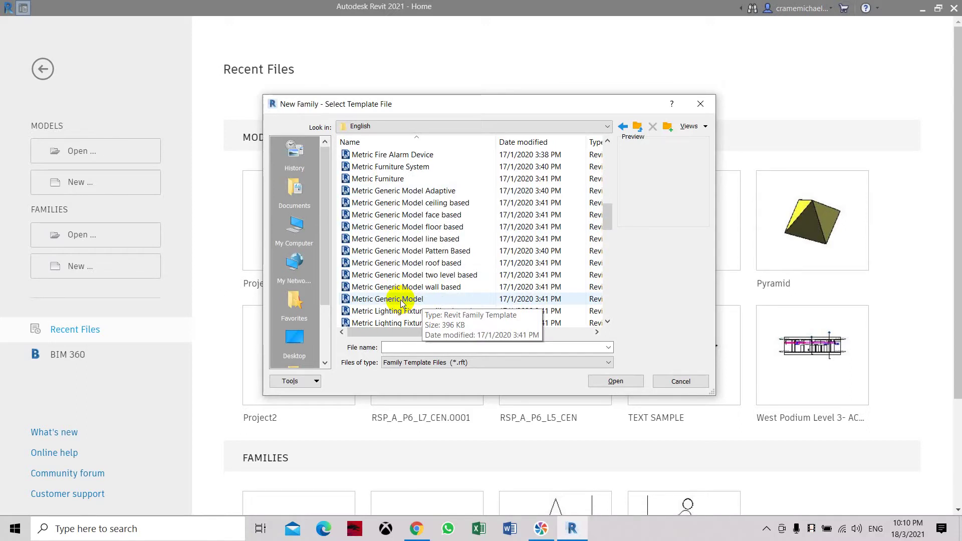
left_click(398, 300)
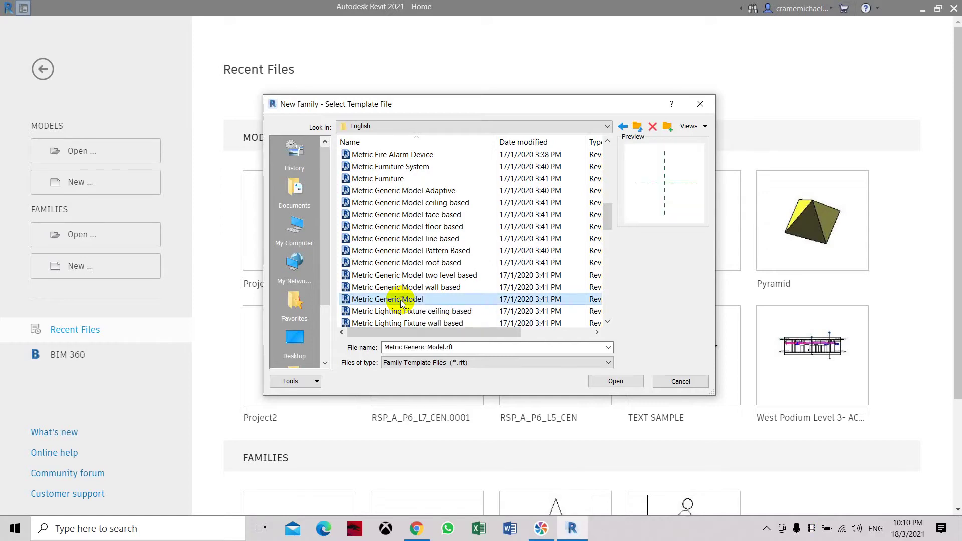
left_click(616, 382)
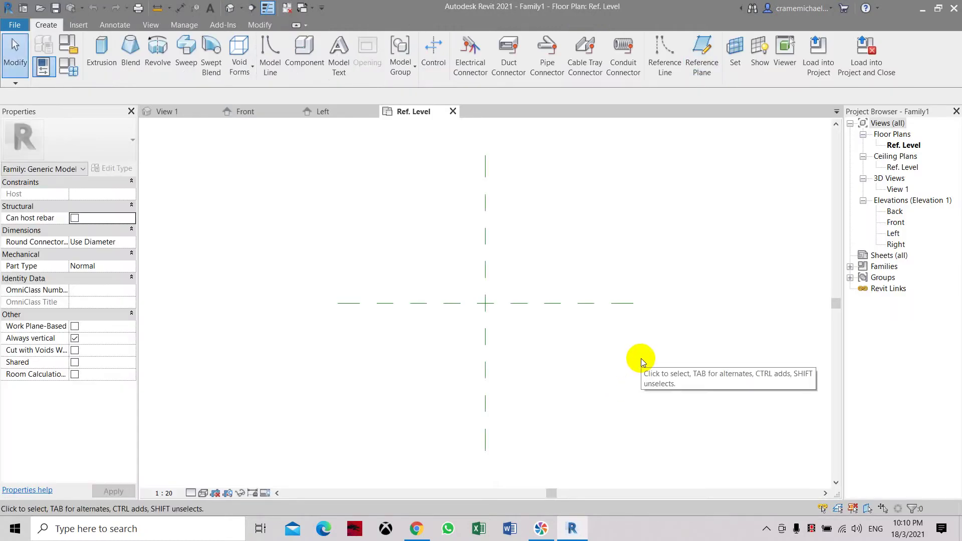
Step: Frame the origin in the Ref. Level plan and start the Reference Plane tool
scroll(665, 332, "up", 2)
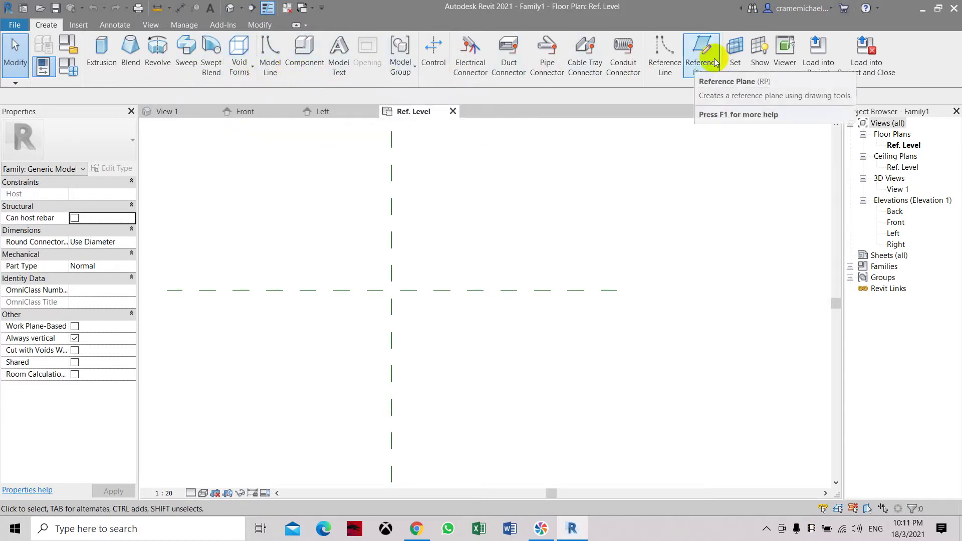
middle_click_drag(444, 224, 491, 276)
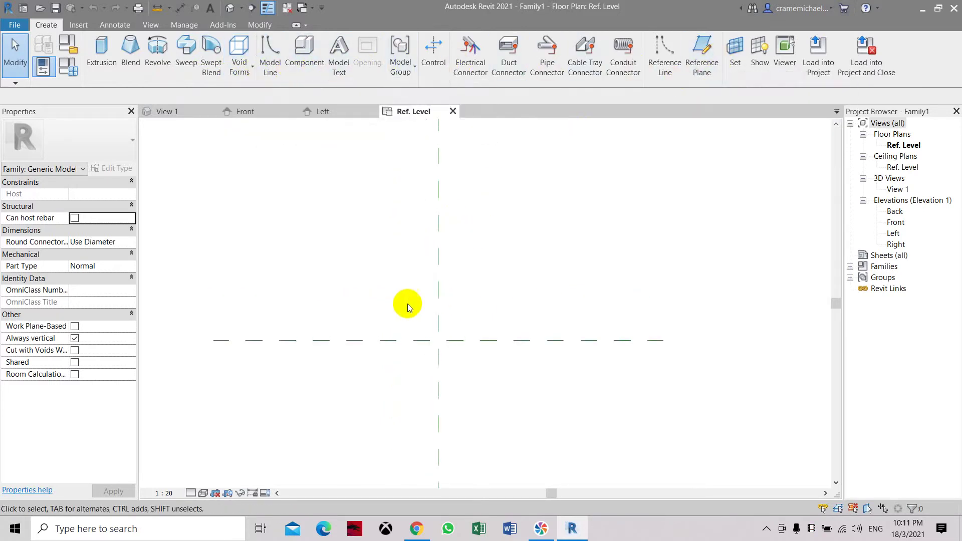
scroll(344, 322, "down", 2)
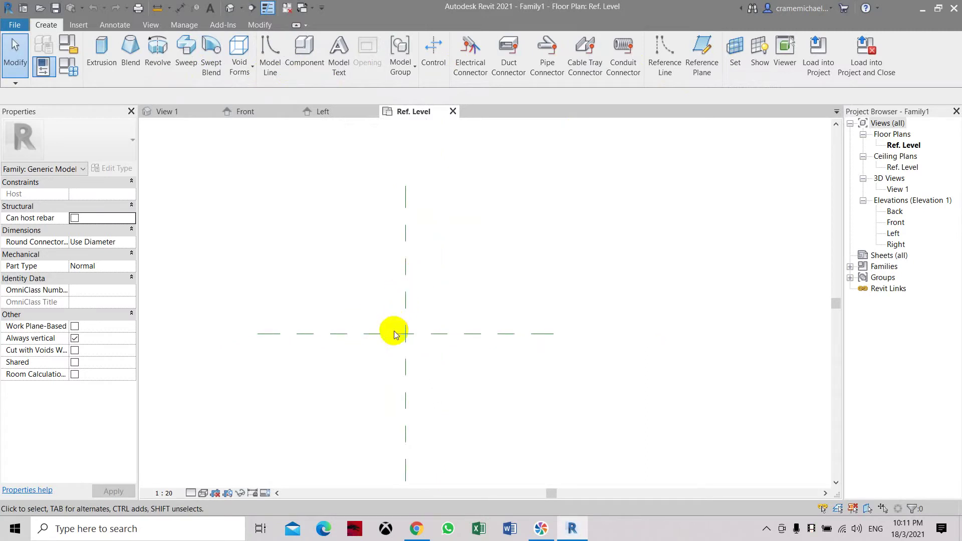
scroll(396, 358, "up", 2)
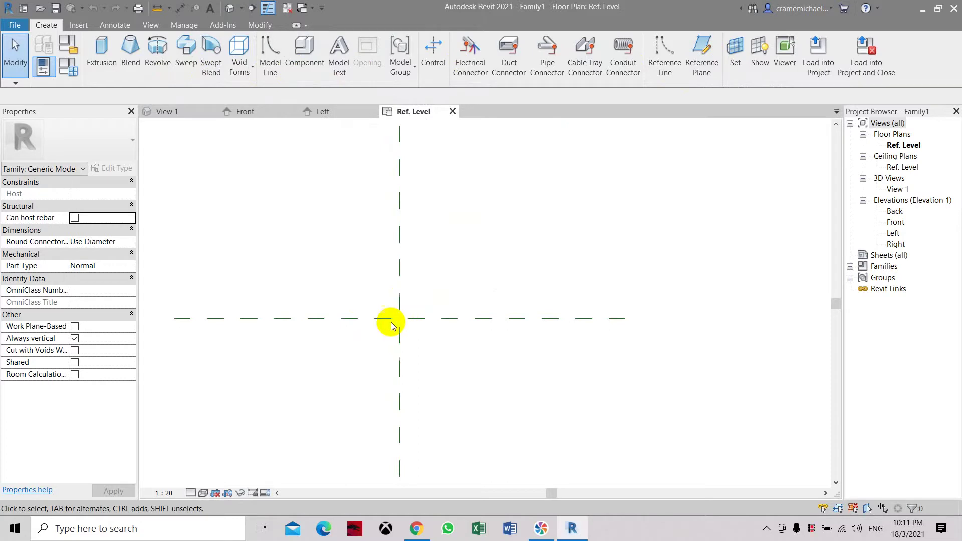
scroll(506, 294, "down", 2)
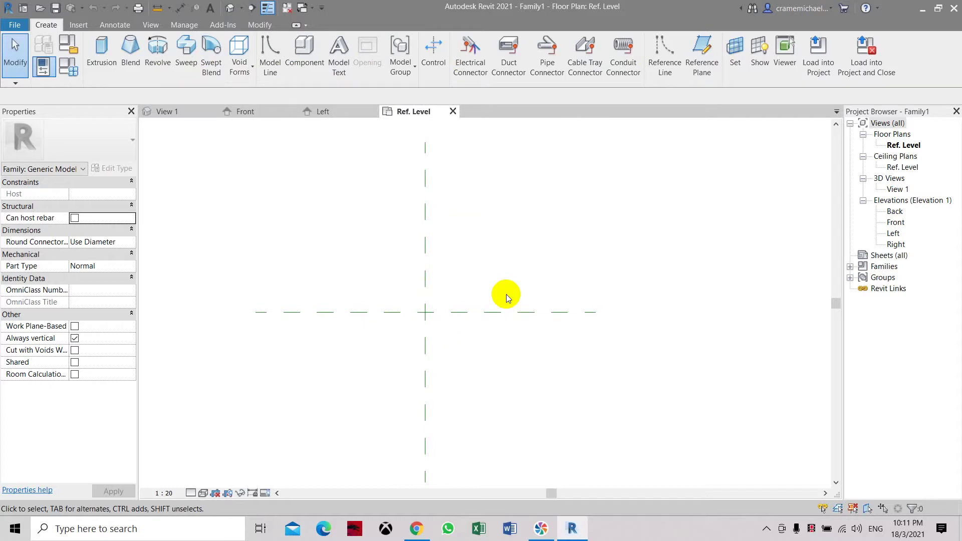
left_click(704, 66)
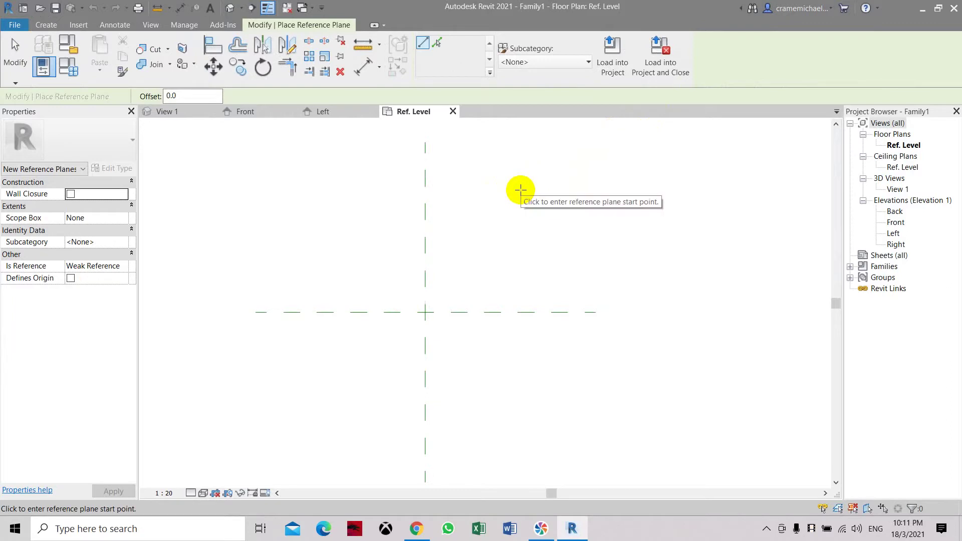
Step: Draw vertical reference planes left and right of centre, and horizontal ones above and below
left_click(521, 190)
left_click(521, 419)
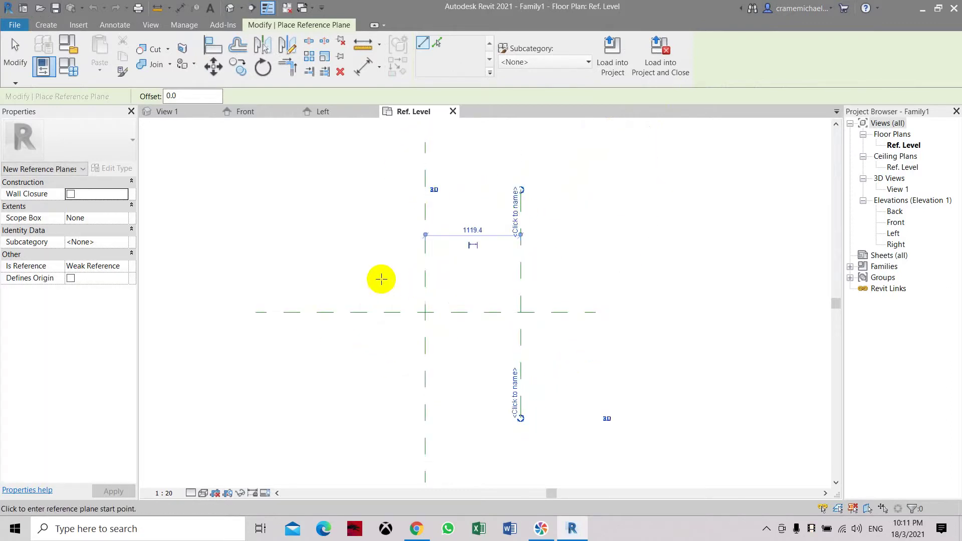
middle_click_drag(373, 356, 447, 326)
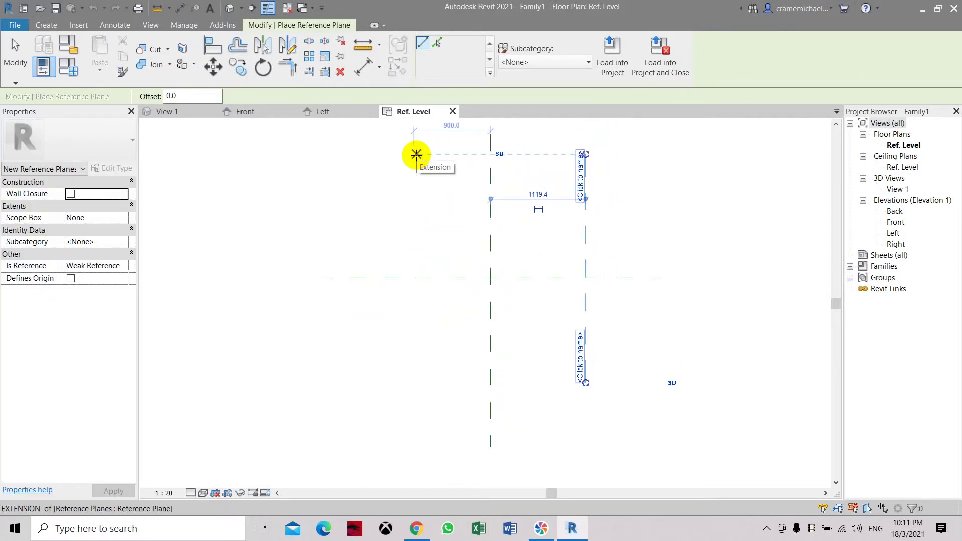
left_click(417, 154)
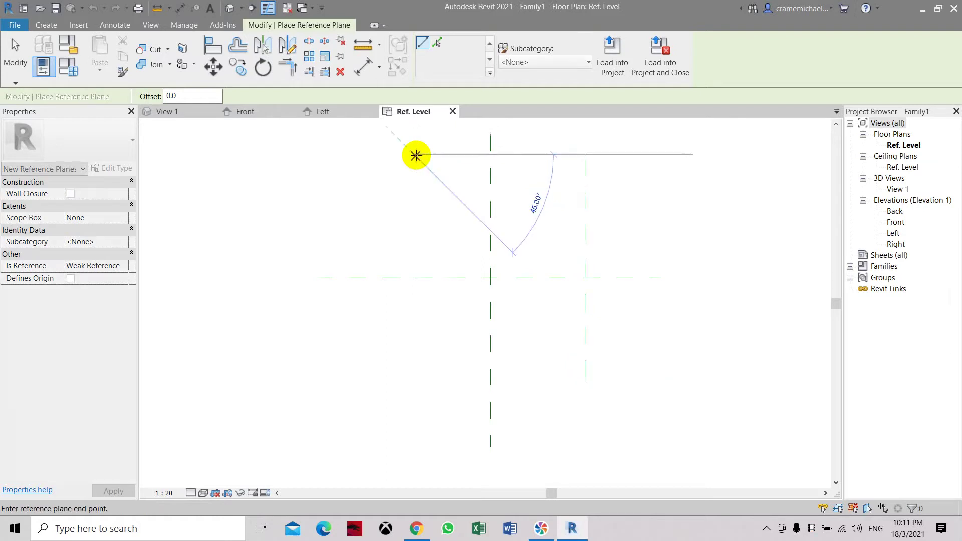
left_click(412, 383)
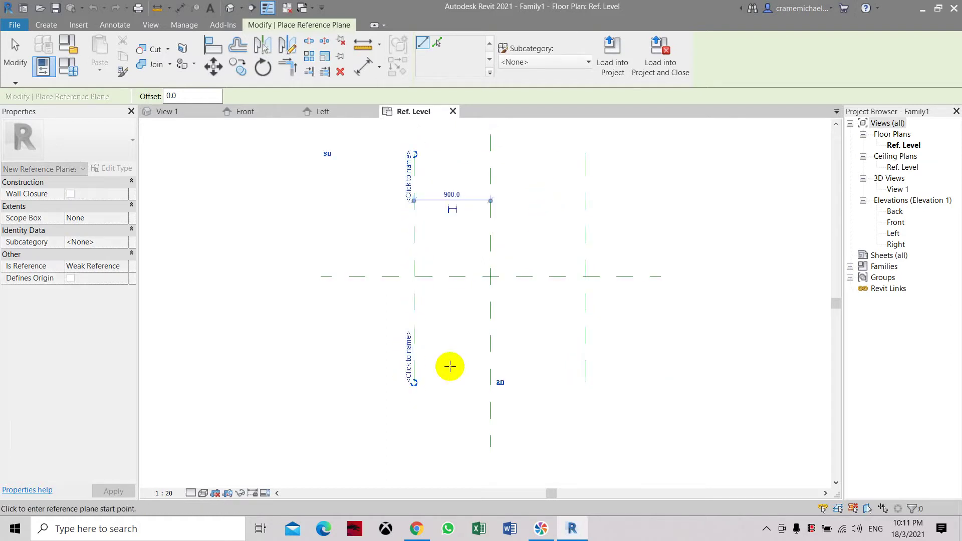
left_click(354, 187)
left_click(642, 186)
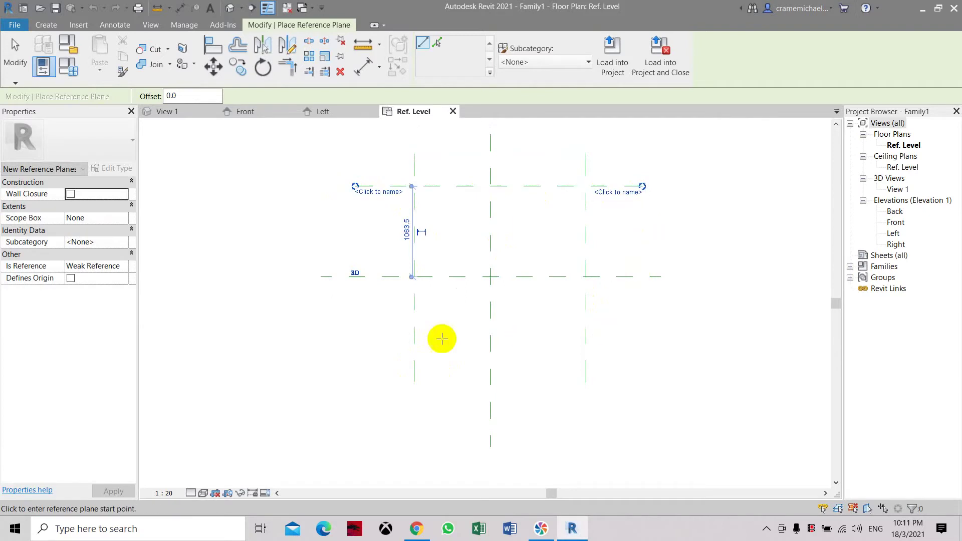
left_click(355, 344)
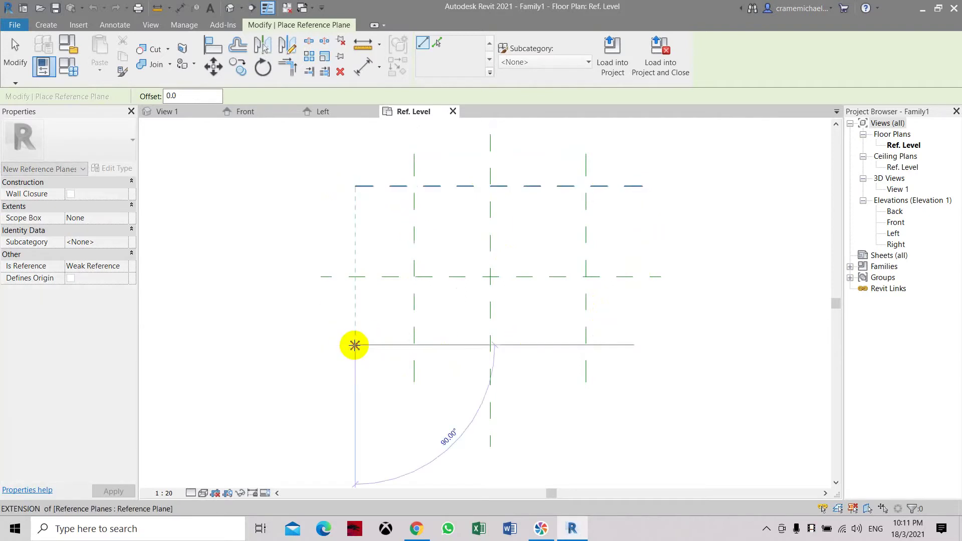
left_click(641, 343)
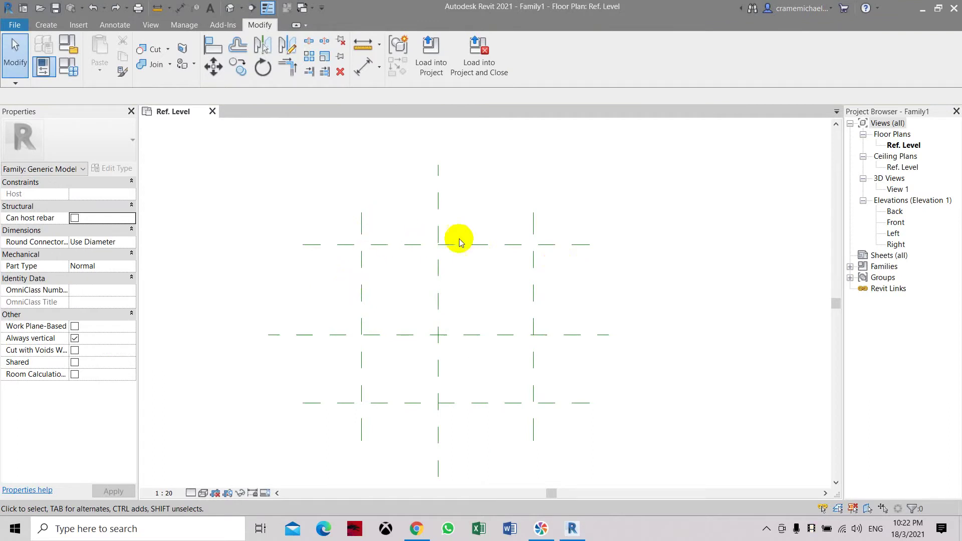
Step: Dimension the three vertical reference planes and set the spacing to EQ
left_click(364, 68)
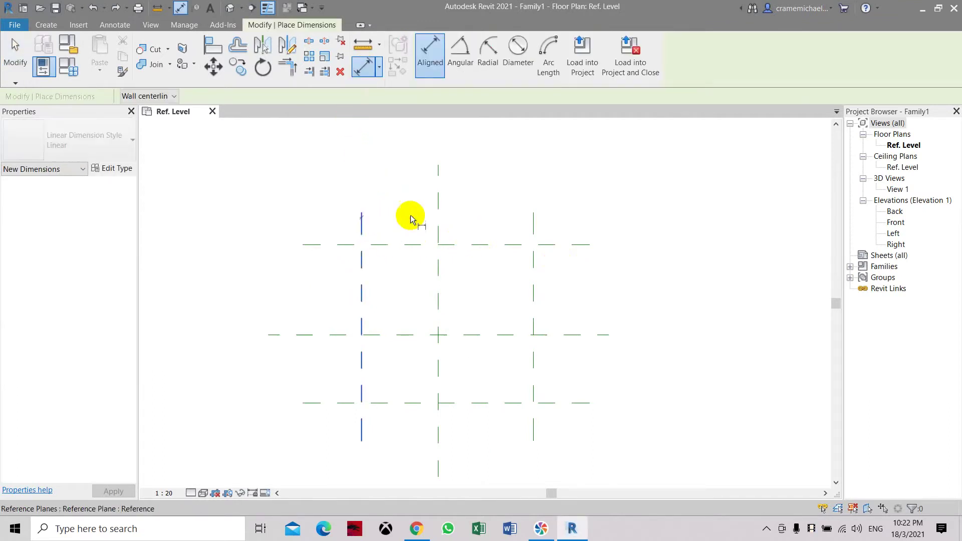
left_click(362, 214)
left_click(438, 216)
left_click(532, 218)
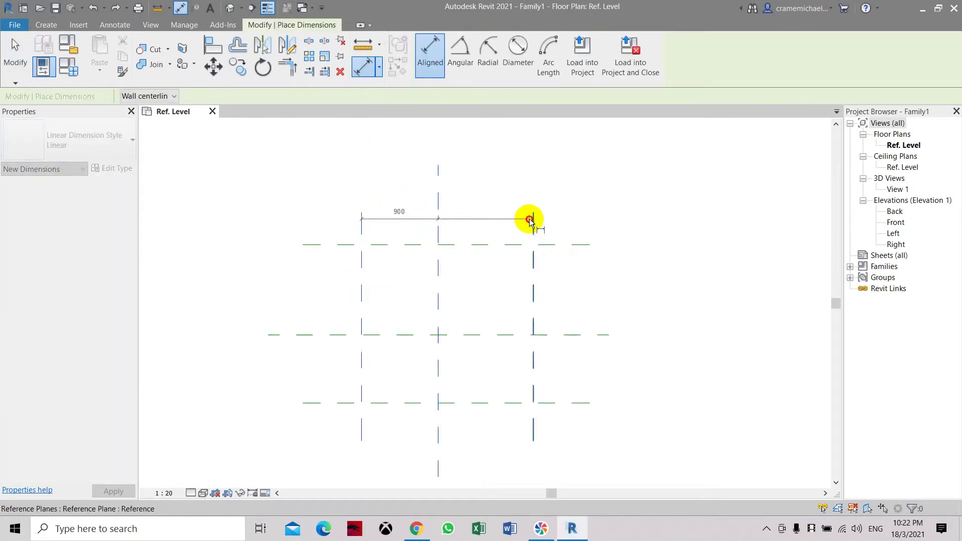
left_click(509, 159)
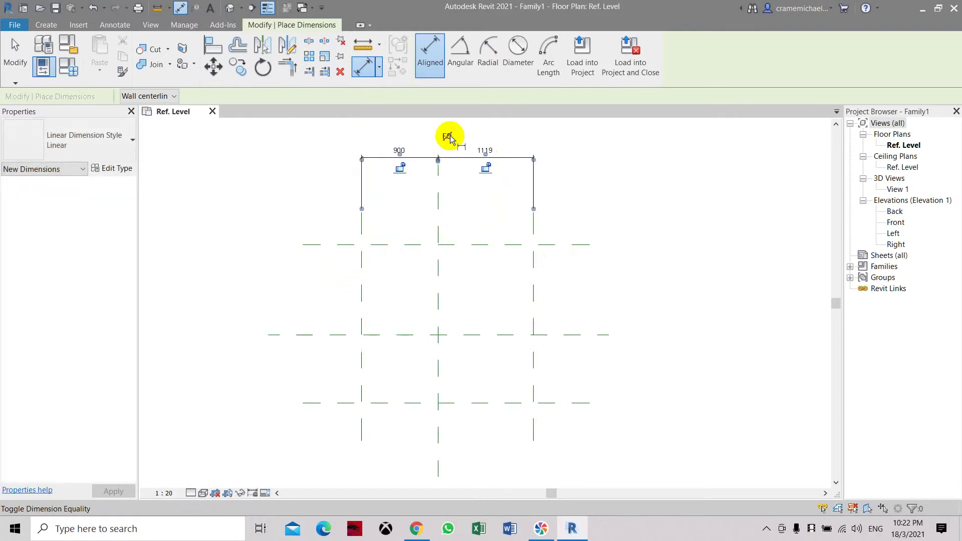
left_click(437, 136)
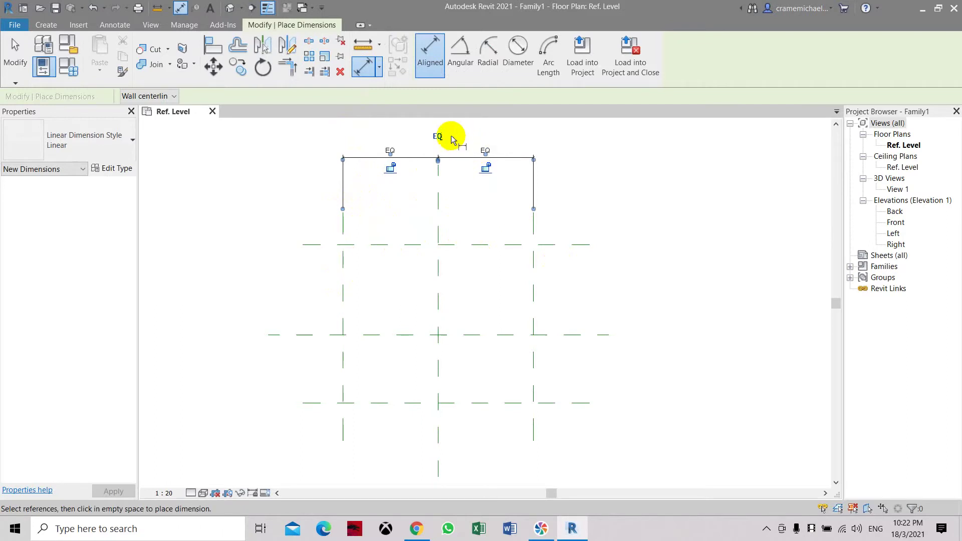
Step: Dimension the three horizontal reference planes on the left and make their spacing equal
middle_click_drag(459, 200, 431, 225)
scroll(458, 203, "down", 2)
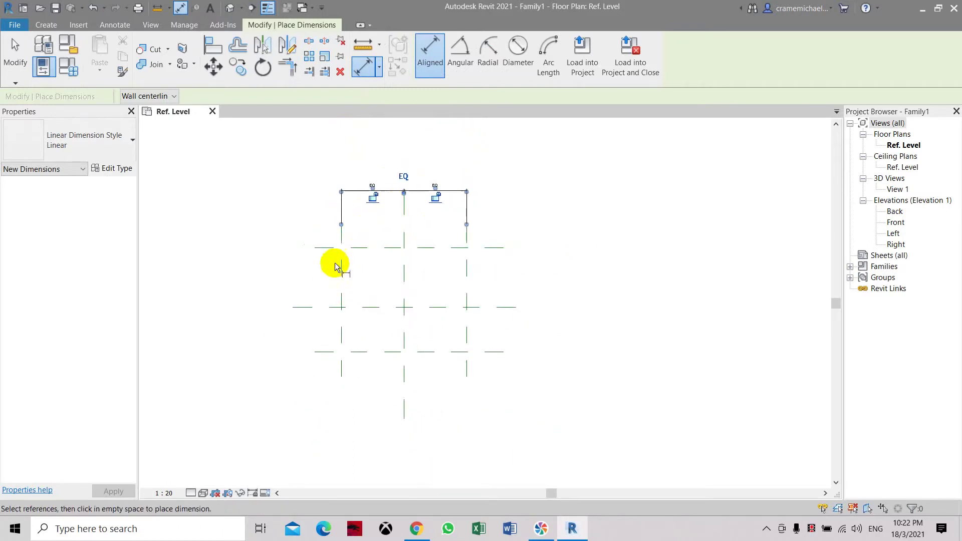
left_click(322, 247)
left_click(318, 306)
left_click(316, 351)
left_click(238, 344)
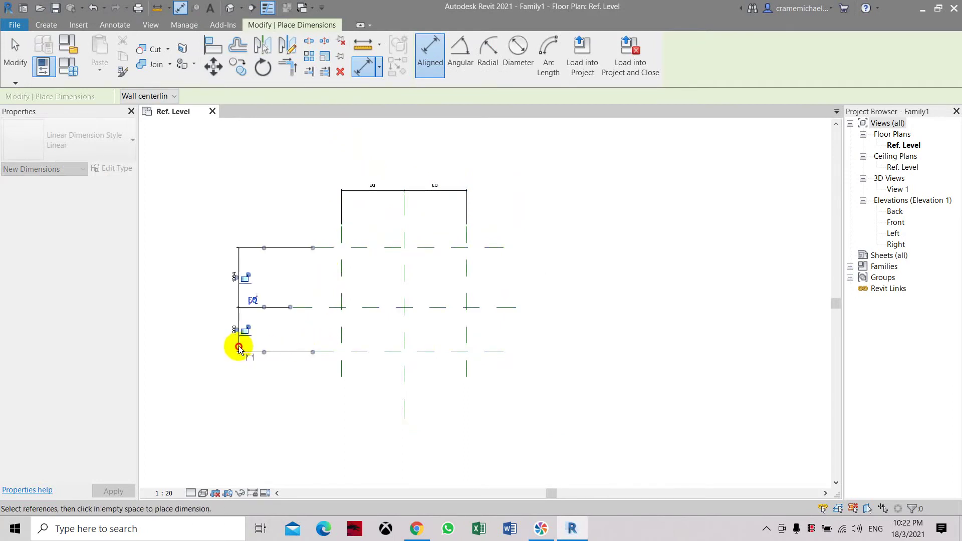
left_click(253, 301)
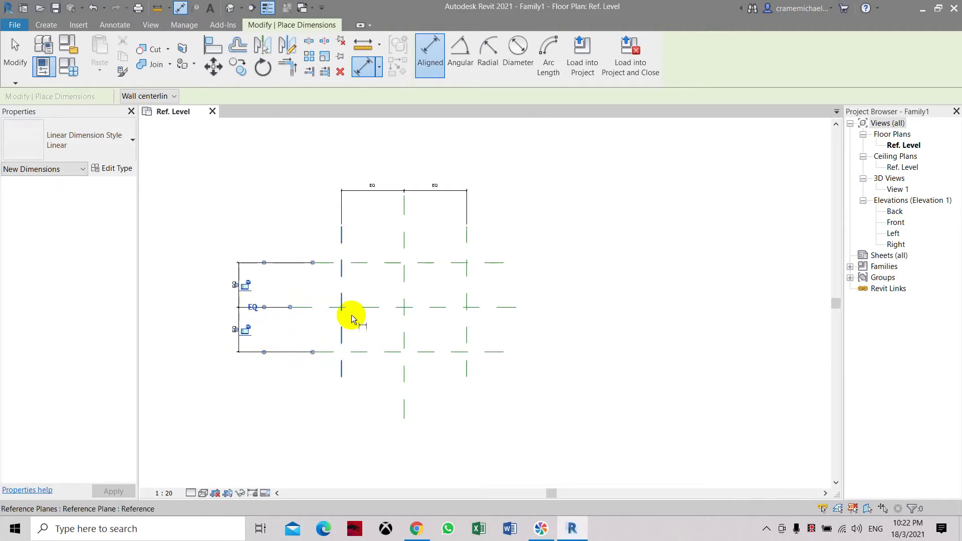
scroll(282, 366, "up", 1)
middle_click_drag(292, 311, 309, 341)
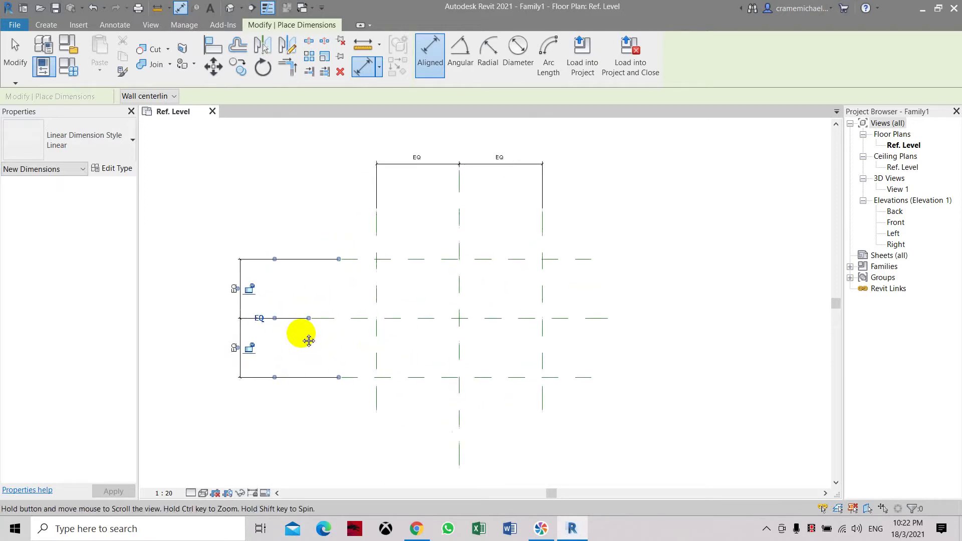
left_click(302, 335)
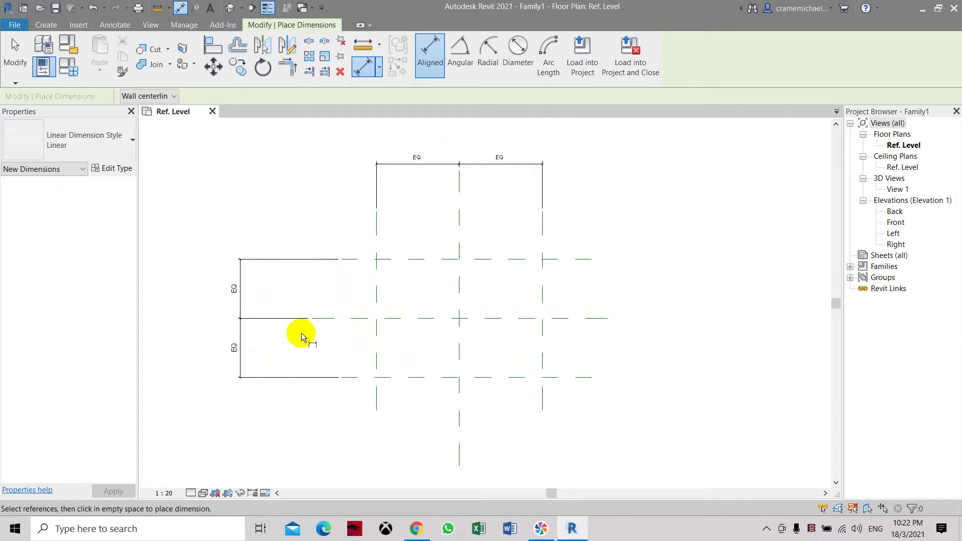
Step: Add overall dimensions of 2239 across and 1600 down the outer reference planes
middle_click_drag(419, 235, 417, 248)
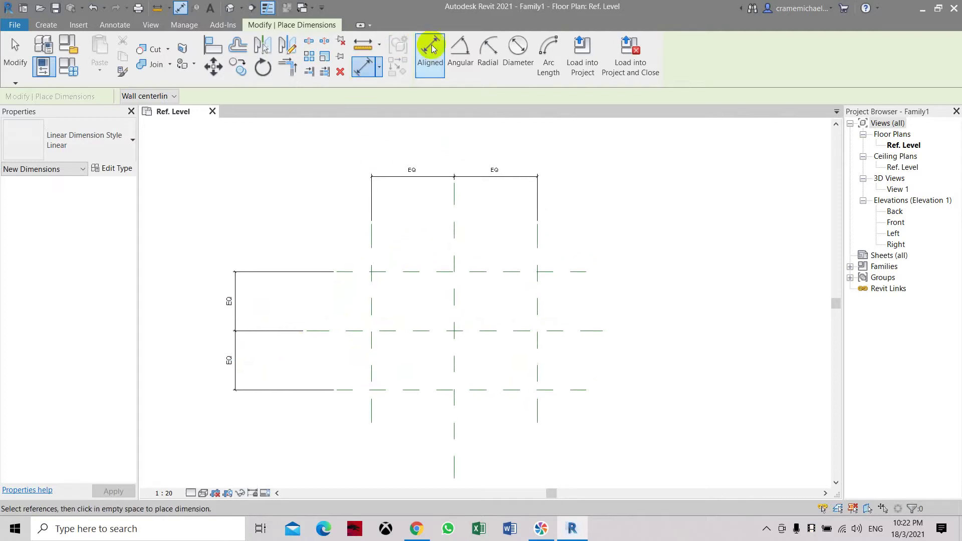
left_click(361, 69)
left_click(373, 236)
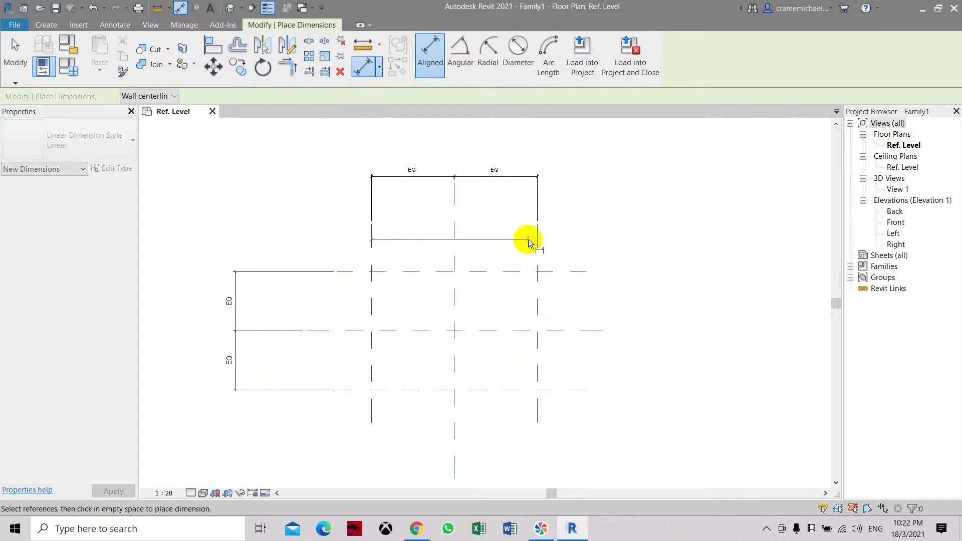
left_click(535, 243)
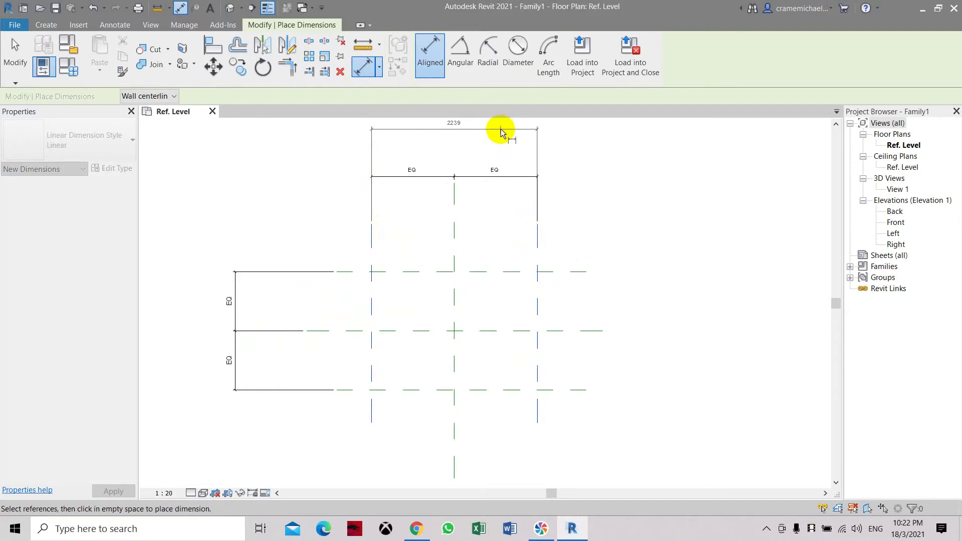
left_click(501, 131)
left_click(357, 273)
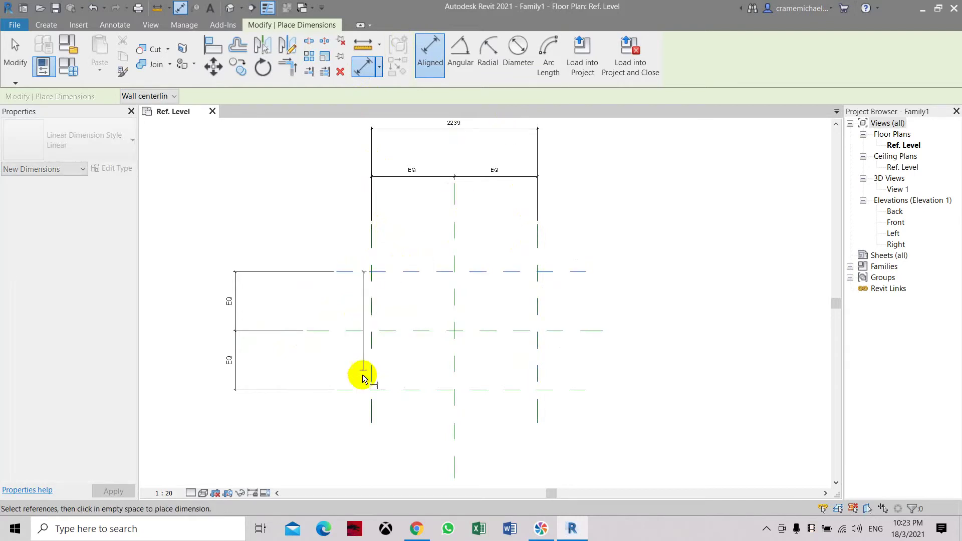
left_click(359, 390)
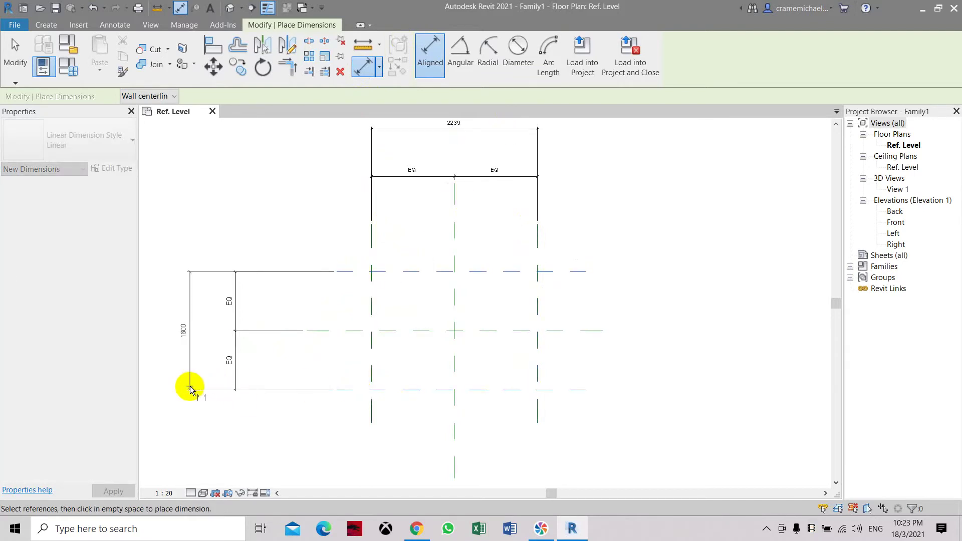
left_click(190, 389)
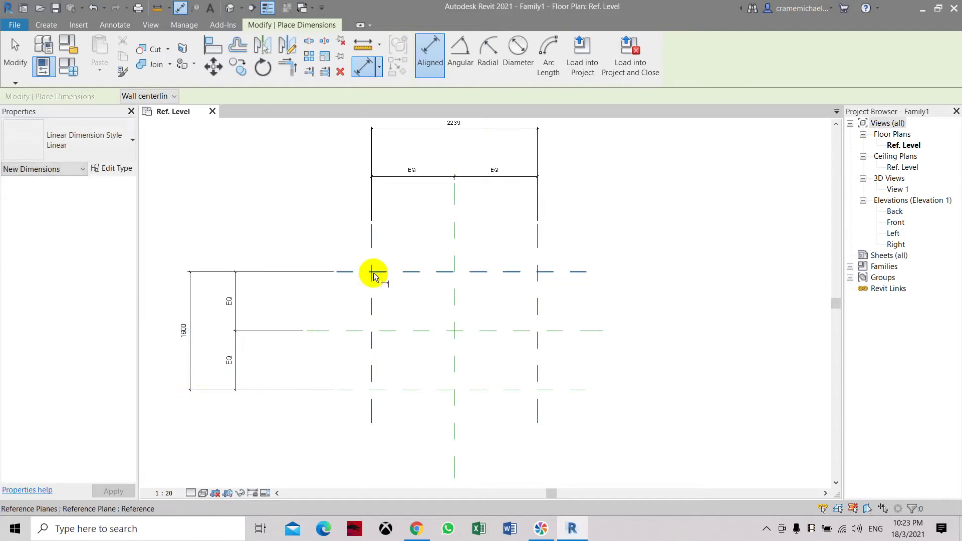
scroll(439, 211, "down", 1)
key("Escape")
key("Escape")
Step: Label the 2239 dimension with a new Width type parameter
left_click(464, 142)
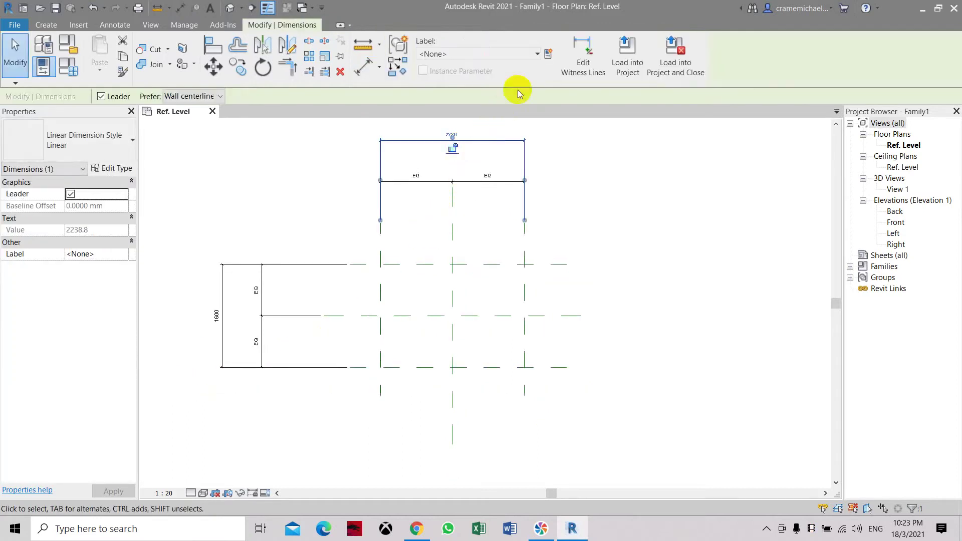
scroll(469, 132, "up", 1)
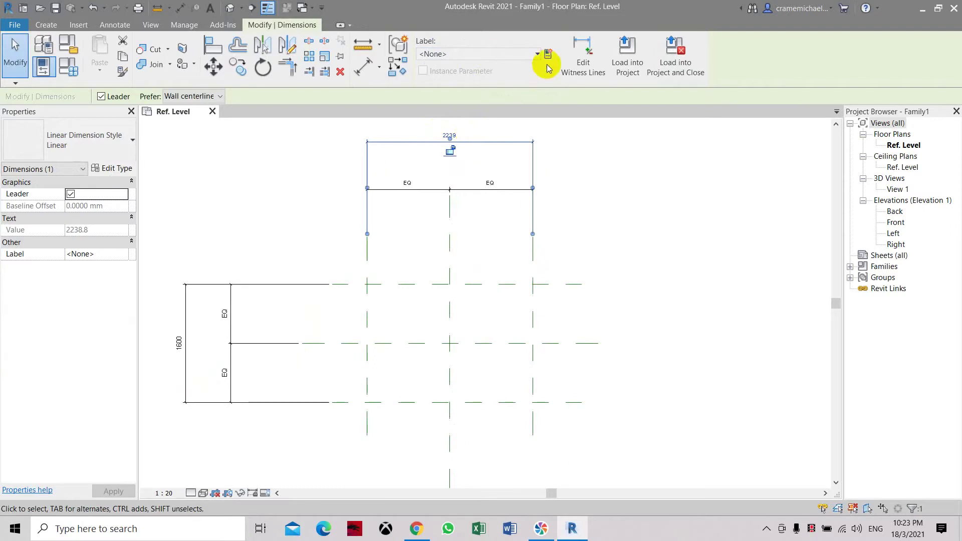
left_click(549, 55)
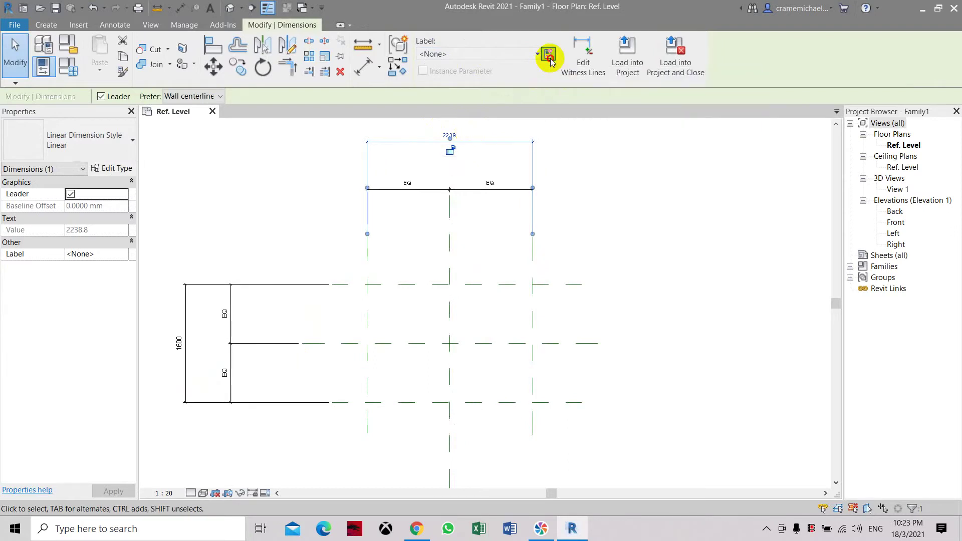
type("Width")
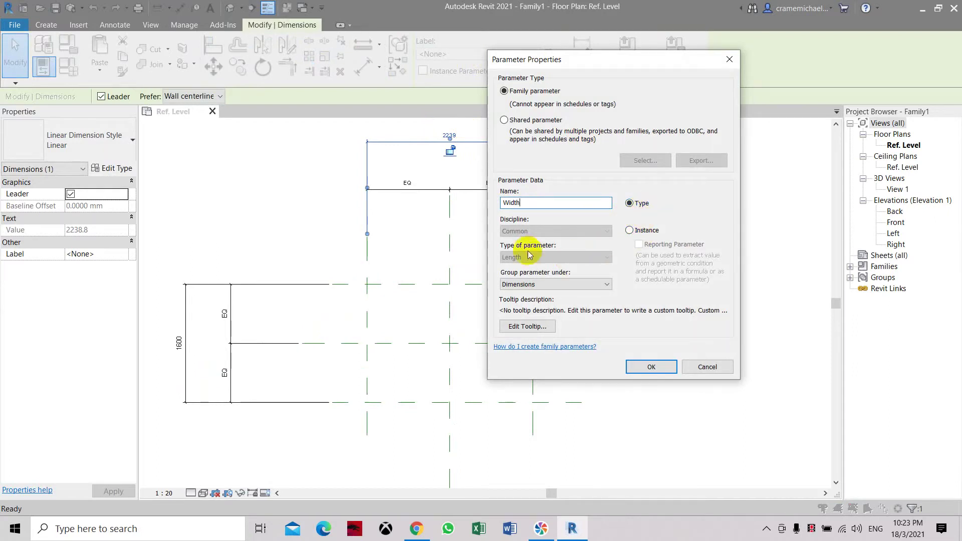
left_click(647, 365)
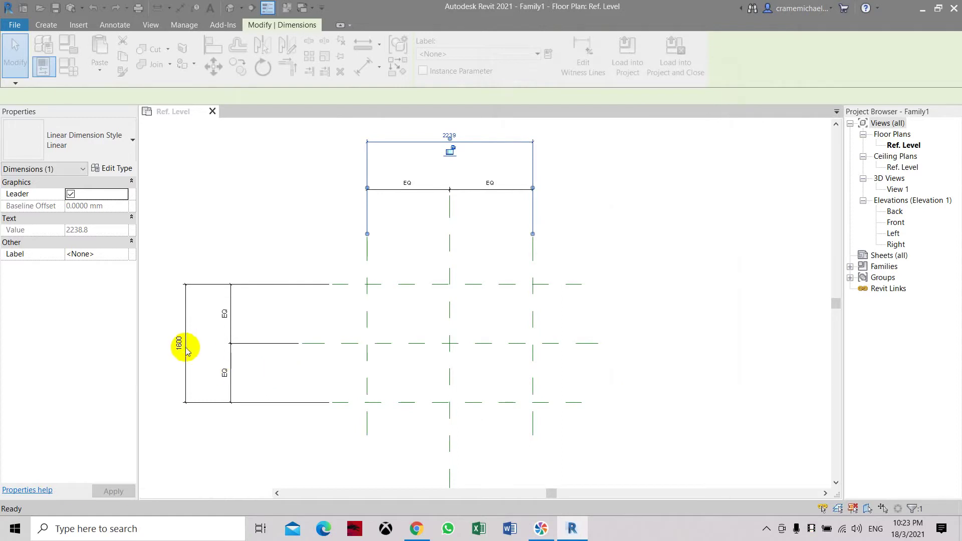
key("Escape")
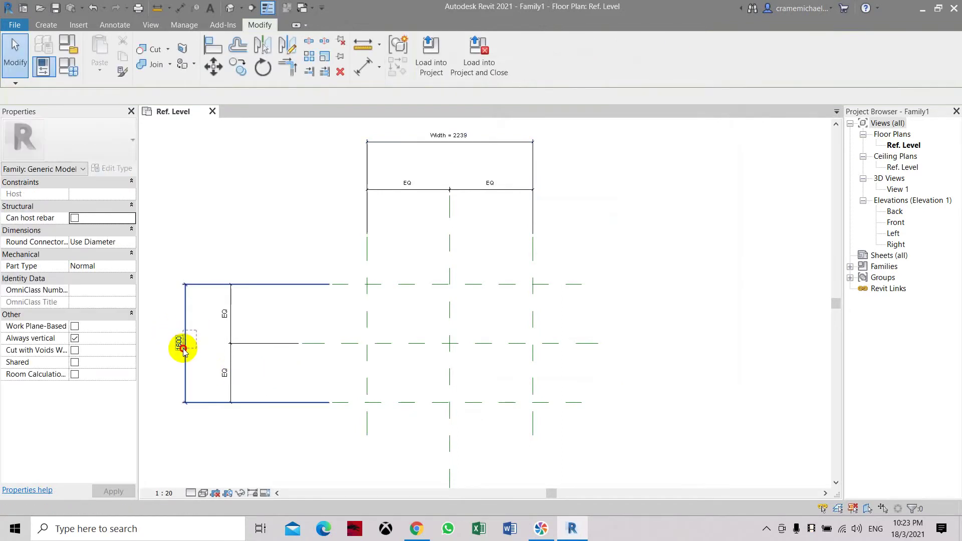
Step: Label the 1600 dimension with a new Depth type parameter
left_click(196, 351)
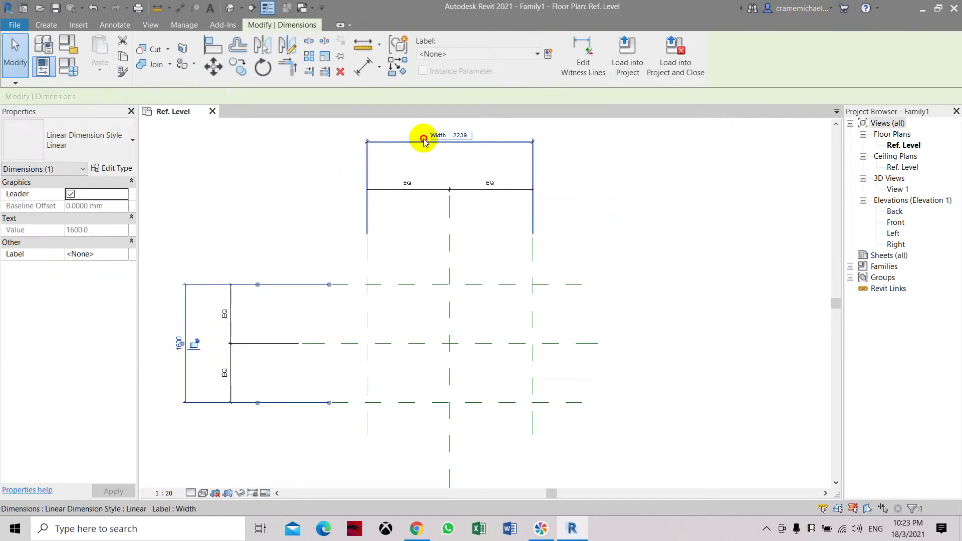
left_click(464, 141)
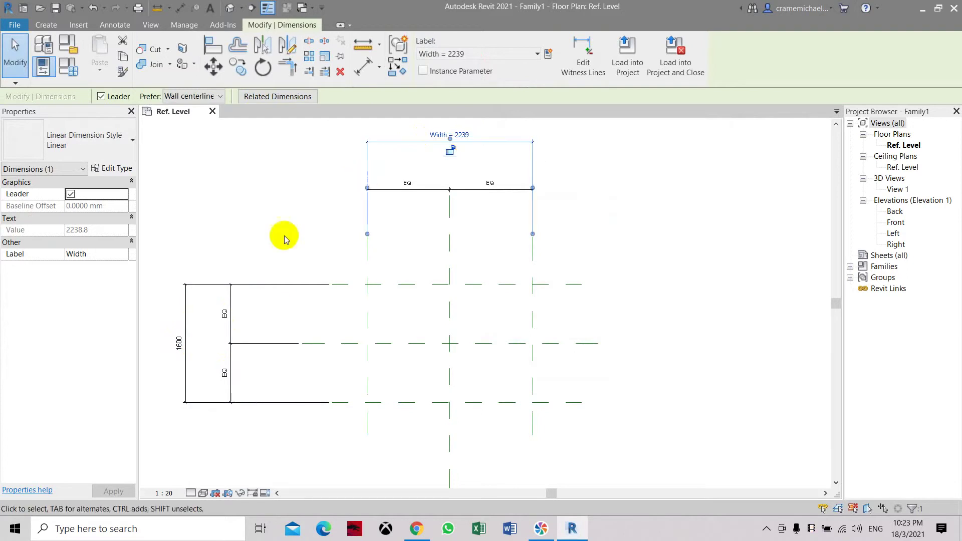
left_click(186, 341)
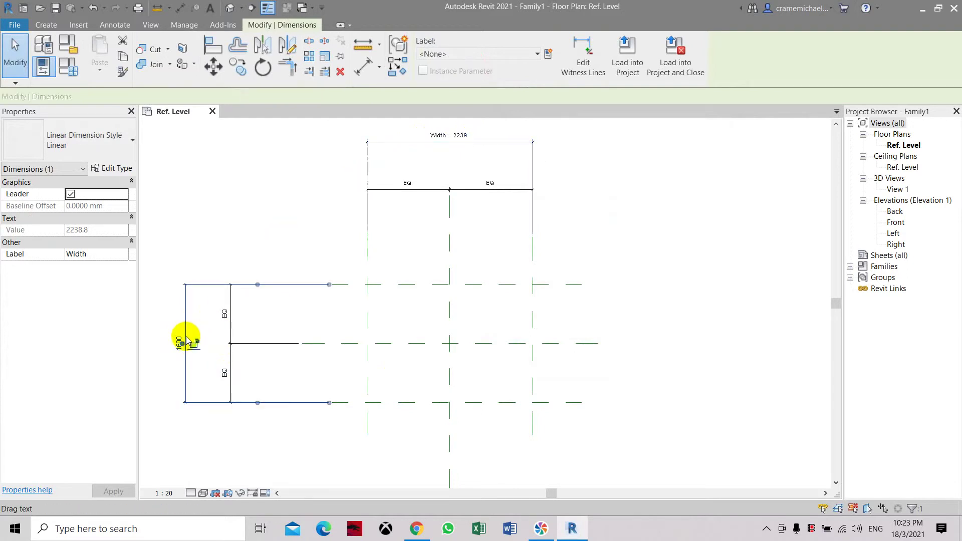
left_click(547, 54)
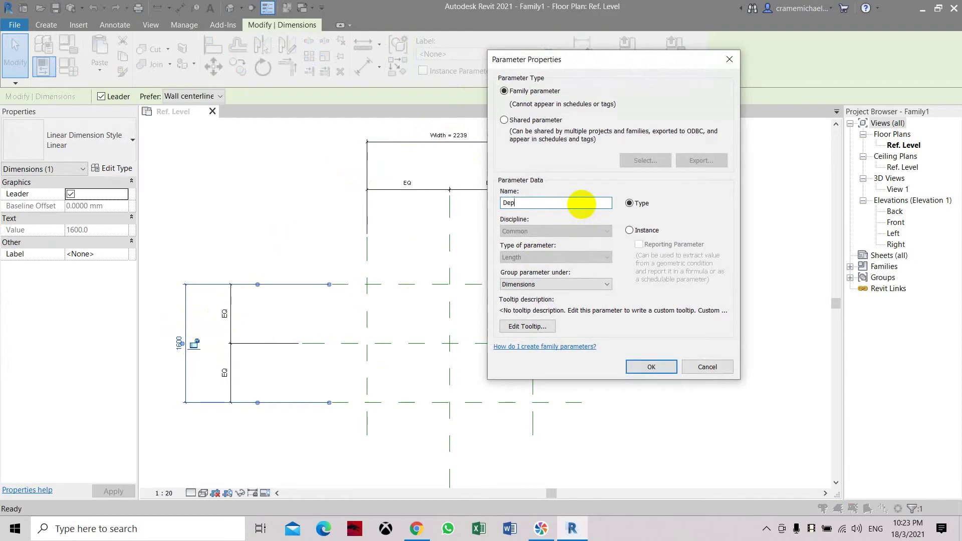
left_click(651, 367)
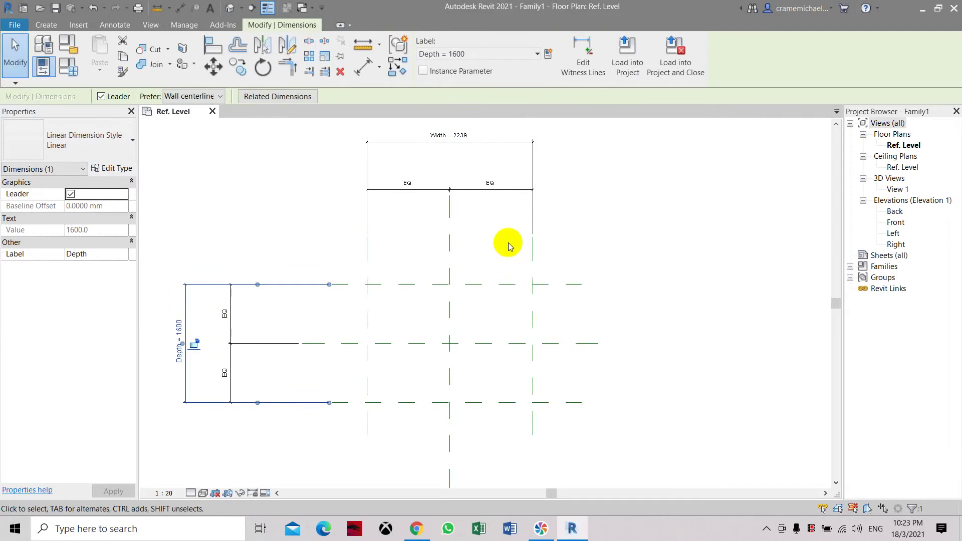
scroll(504, 271, "down", 1)
scroll(496, 308, "up", 1)
middle_click_drag(398, 247, 404, 301)
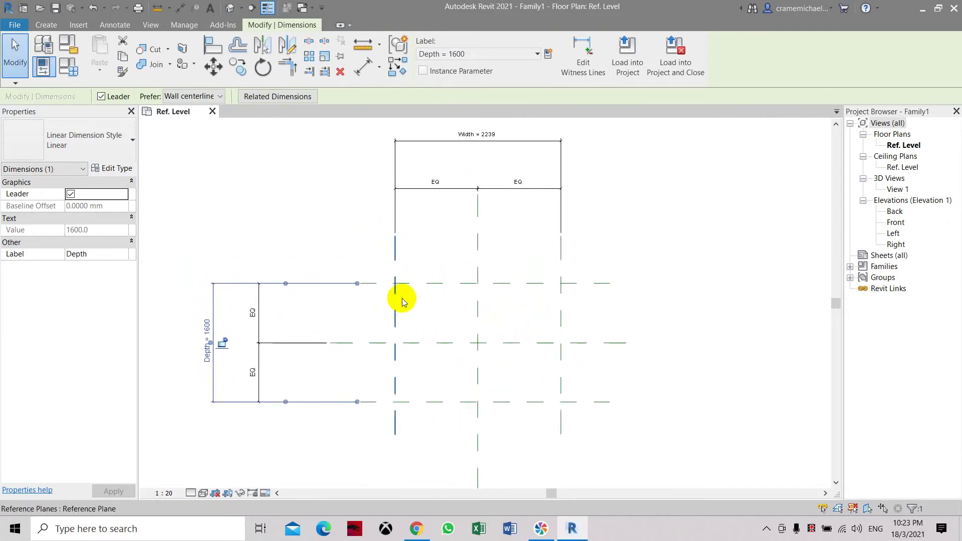
Step: Start a solid extrusion and sketch a rectangle around the reference plane outline
left_click(45, 26)
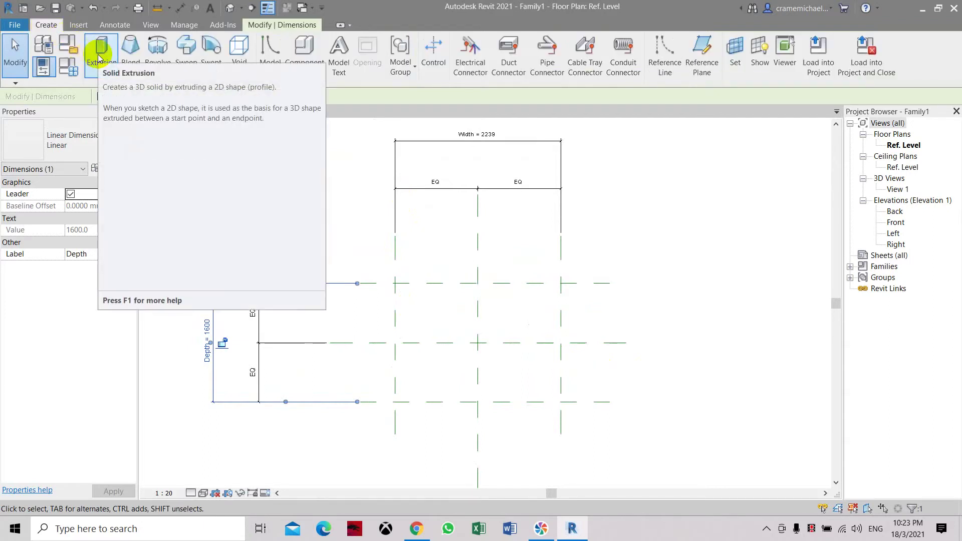
left_click(100, 55)
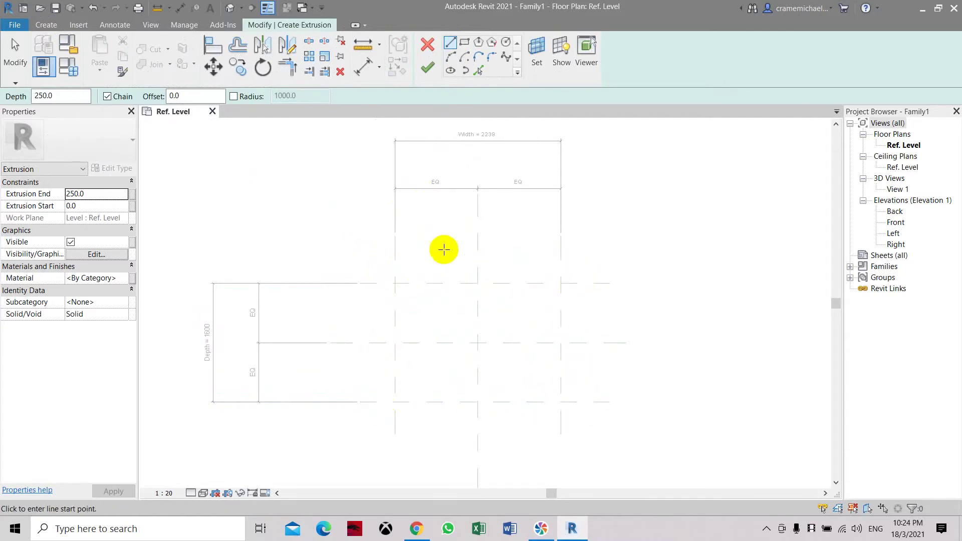
left_click(465, 43)
scroll(434, 279, "up", 3)
middle_click_drag(414, 316, 388, 246)
left_click(348, 202)
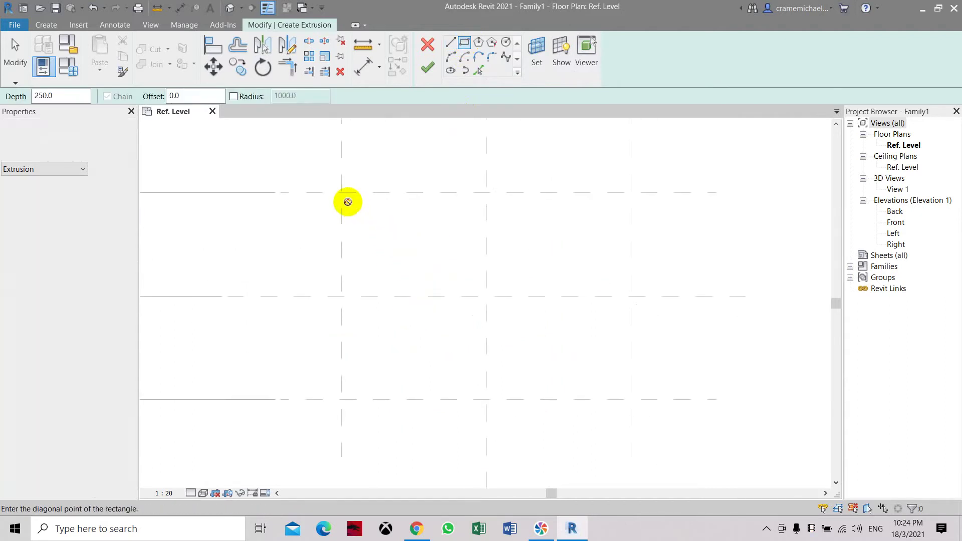
scroll(618, 385, "up", 4)
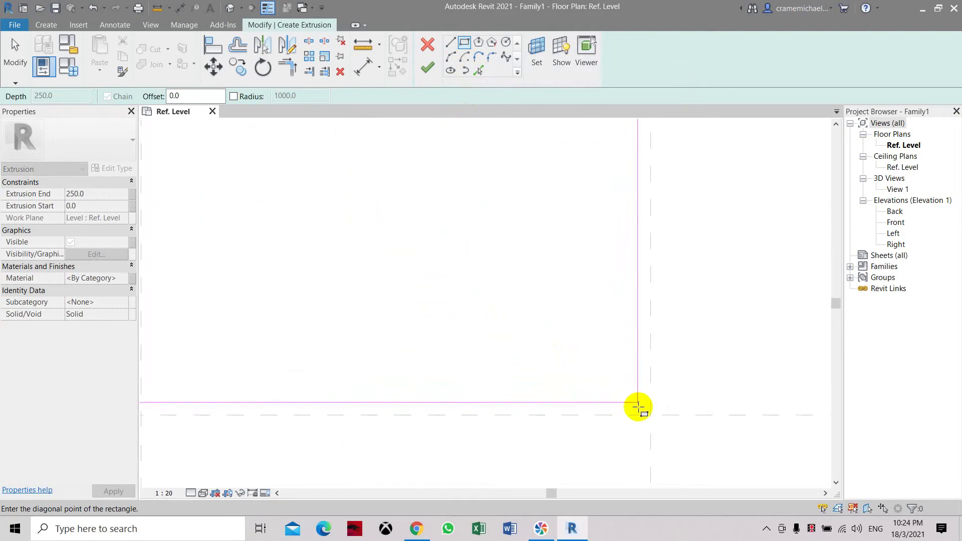
left_click(638, 407)
scroll(580, 365, "down", 4)
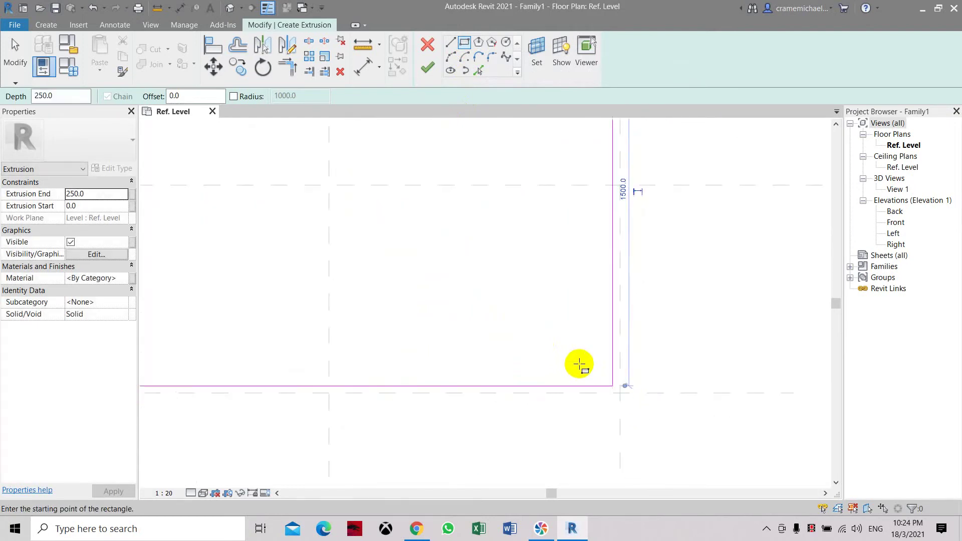
scroll(408, 236, "up", 2)
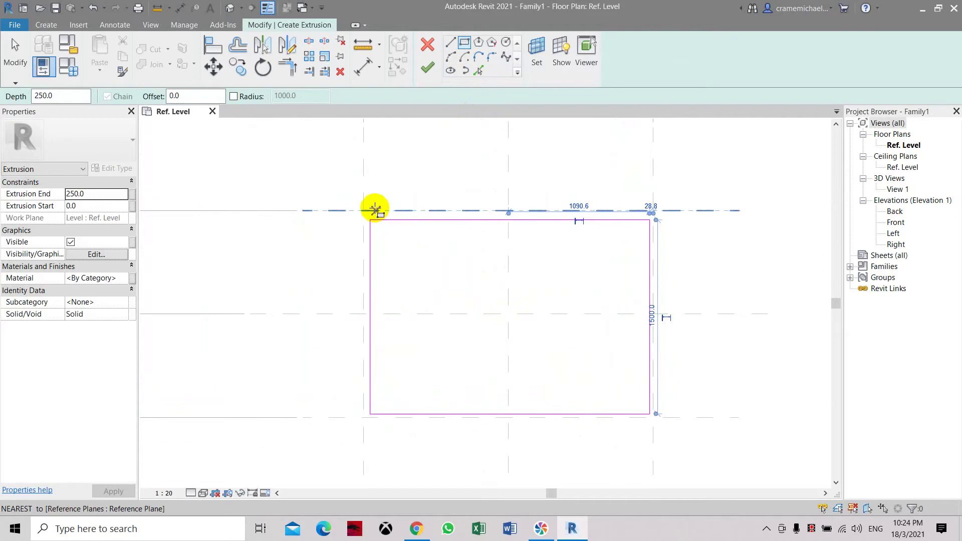
scroll(374, 221, "up", 1)
key("Escape")
key("Escape")
Step: Align and lock the rectangle's top edge to the upper reference plane
left_click(395, 219)
left_click_drag(396, 208, 396, 210)
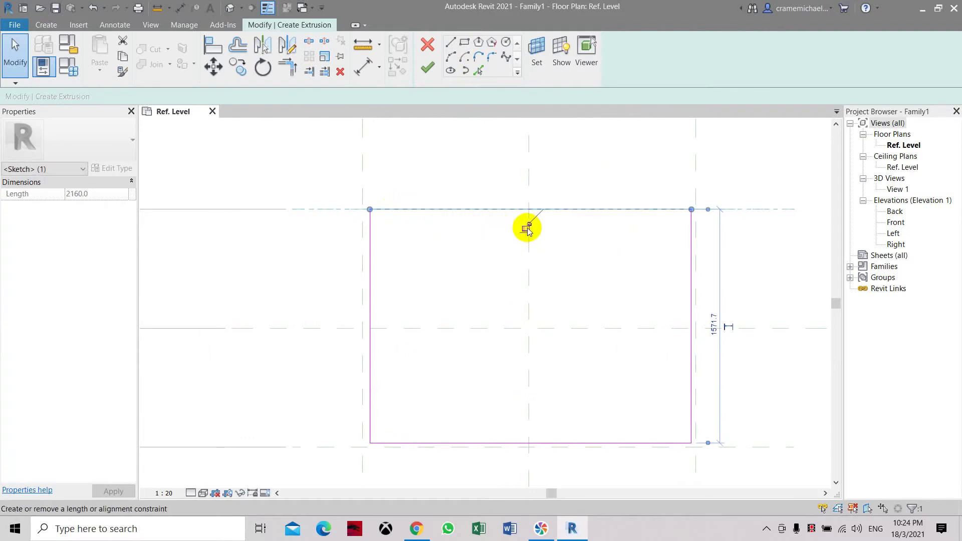
scroll(348, 229, "down", 4)
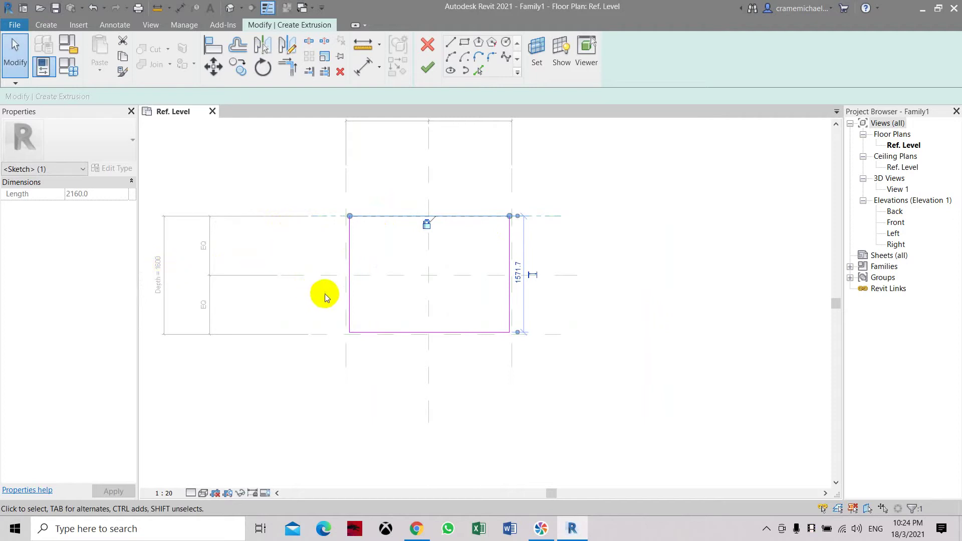
scroll(404, 264, "up", 2)
scroll(418, 375, "up", 4)
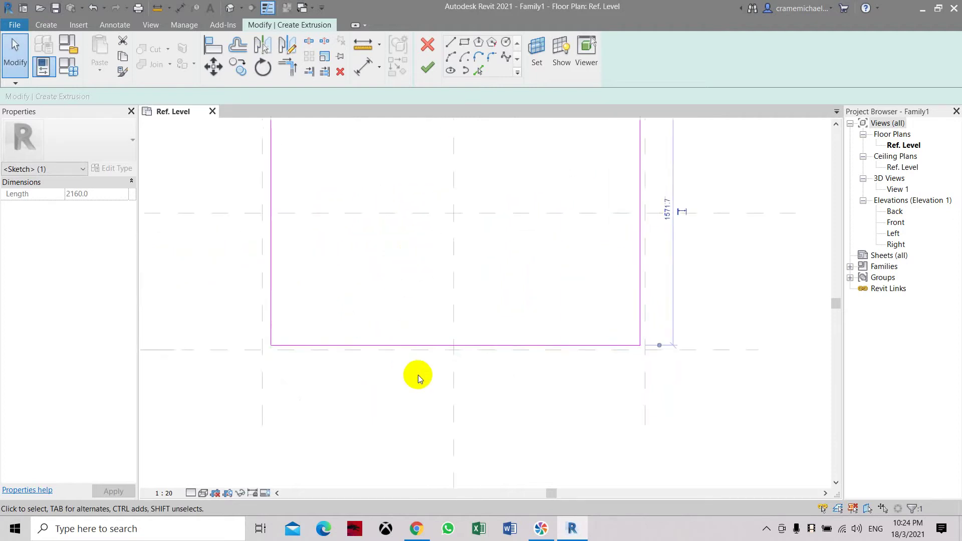
Step: Align the bottom, left and right sketch edges to their reference planes
left_click(214, 46)
left_click(351, 336)
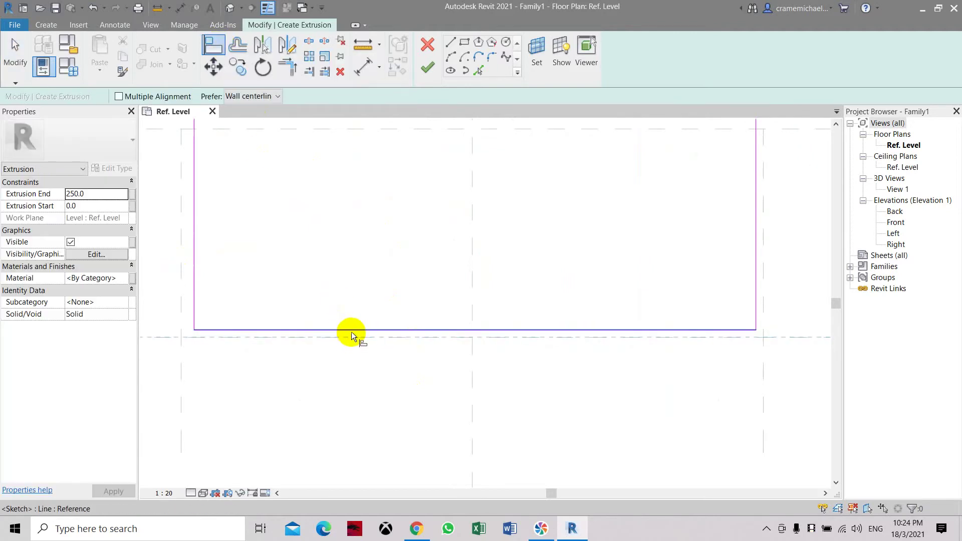
left_click(351, 331)
scroll(522, 322, "down", 2)
left_click(334, 283)
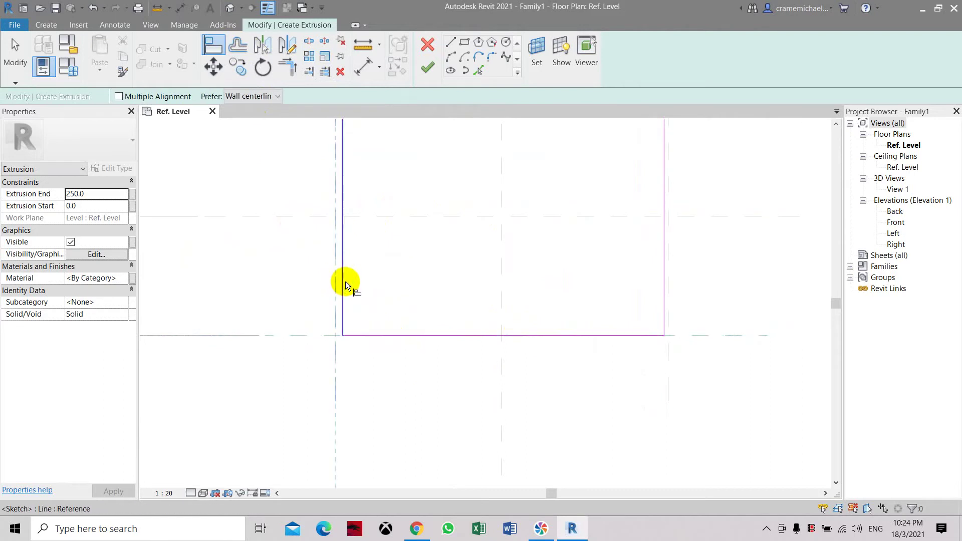
left_click(345, 281)
scroll(386, 247, "down", 3)
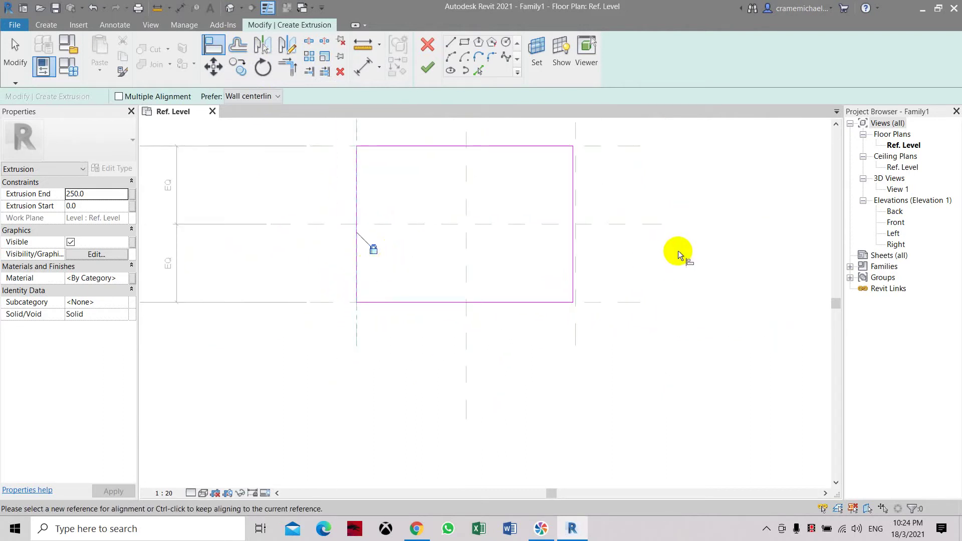
scroll(604, 260, "up", 3)
left_click(596, 259)
left_click(587, 256)
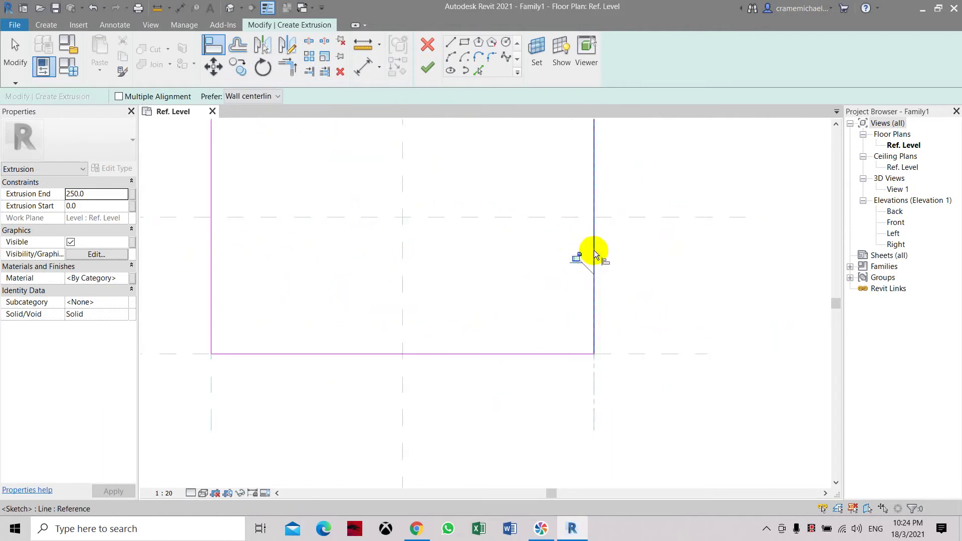
scroll(434, 268, "down", 3)
scroll(394, 240, "up", 2)
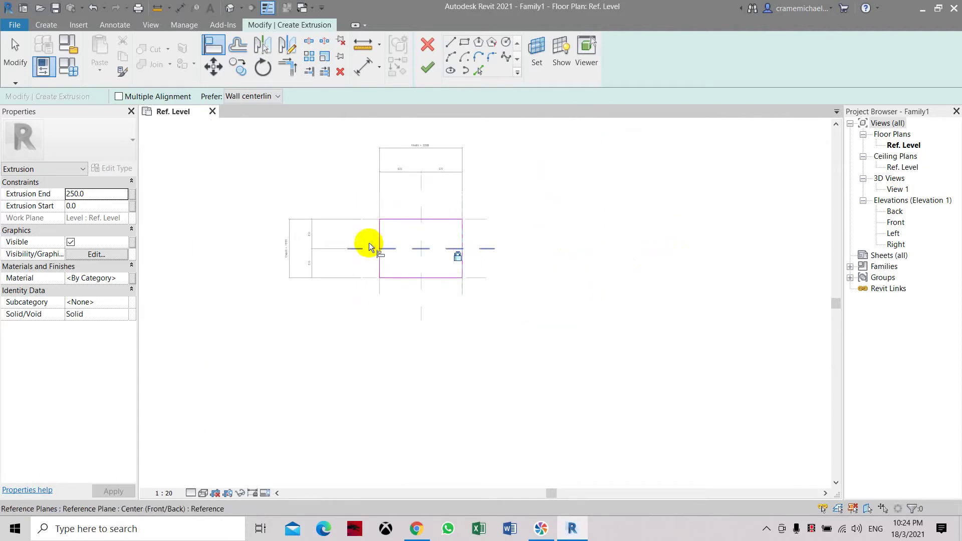
middle_click_drag(399, 187, 371, 254)
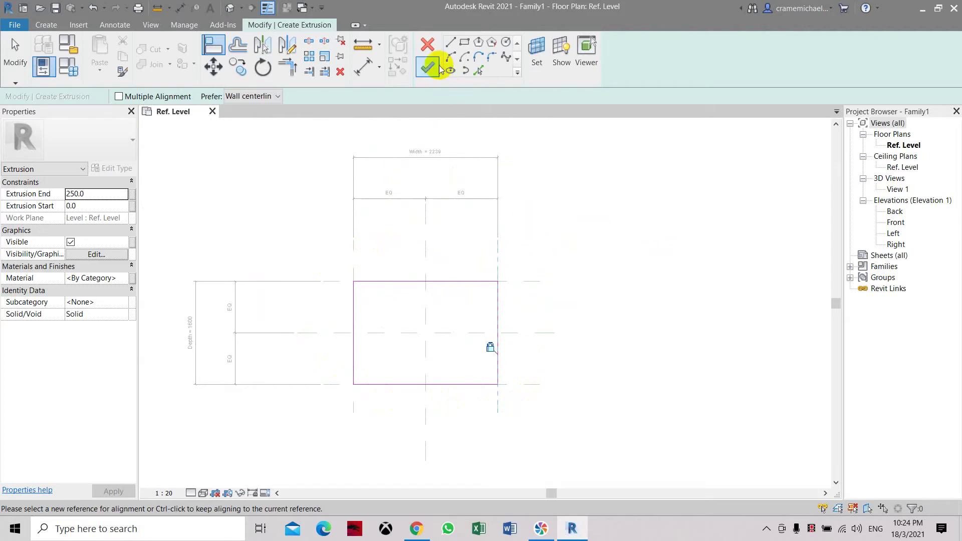
Step: Set Extrusion End to 1000 and finish the extrusion sketch
left_click(102, 198)
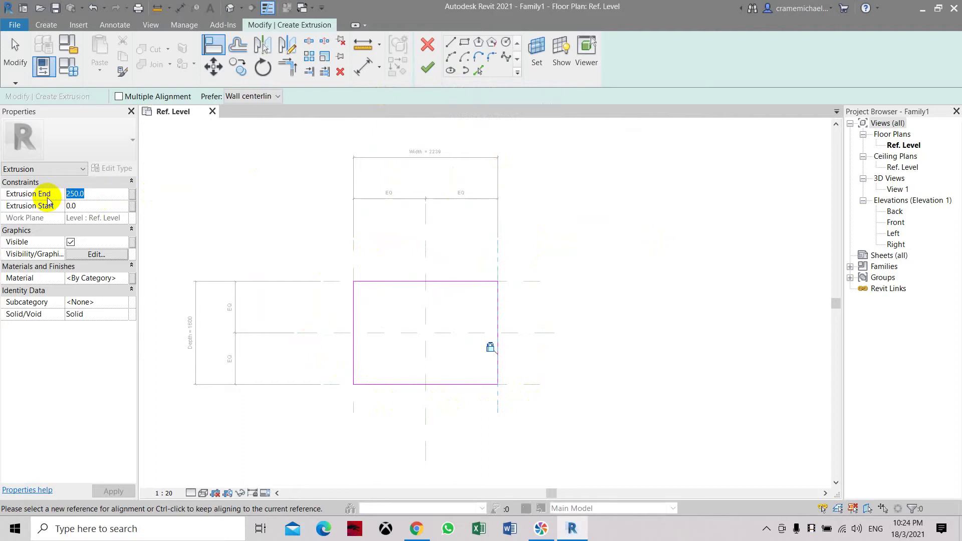
type("1000")
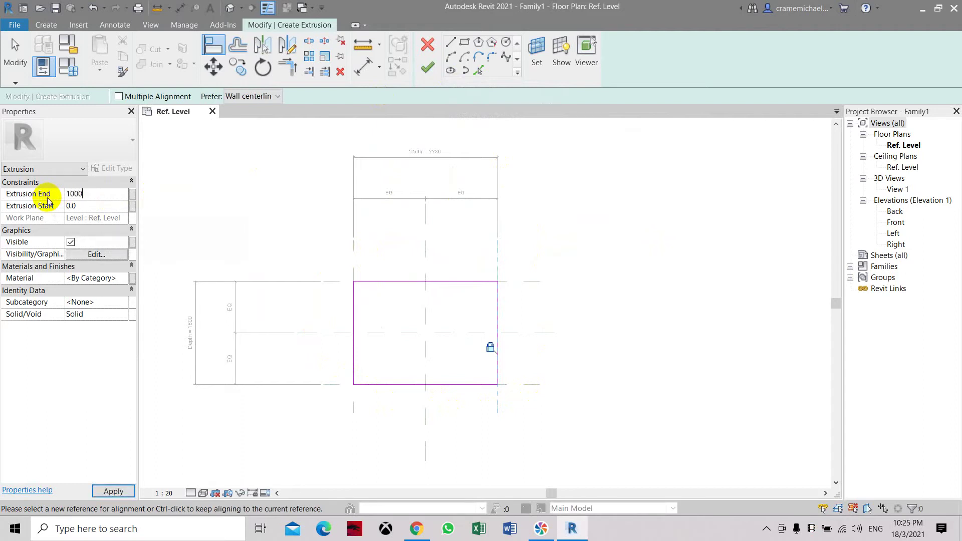
left_click(429, 68)
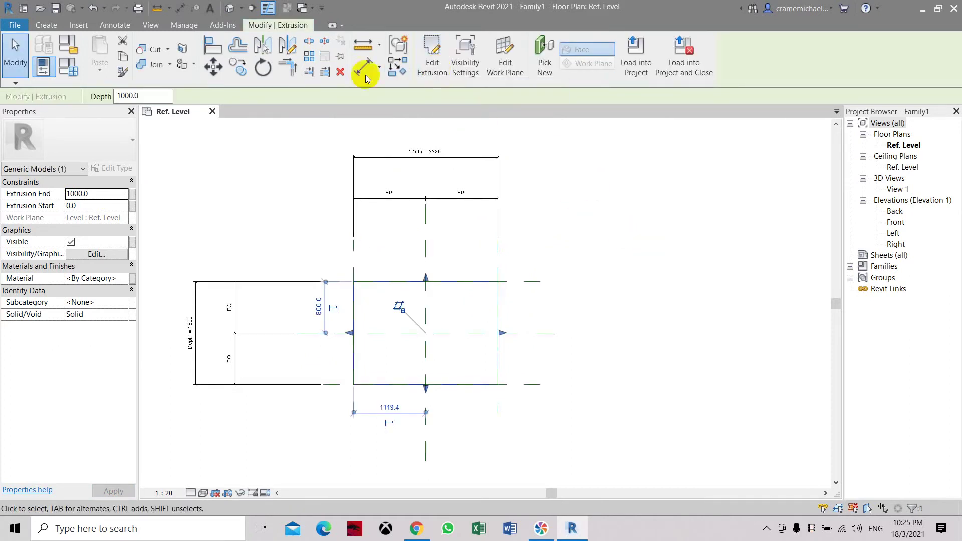
Step: Orbit the box in the Default 3D View, then switch to the Front elevation
left_click(228, 8)
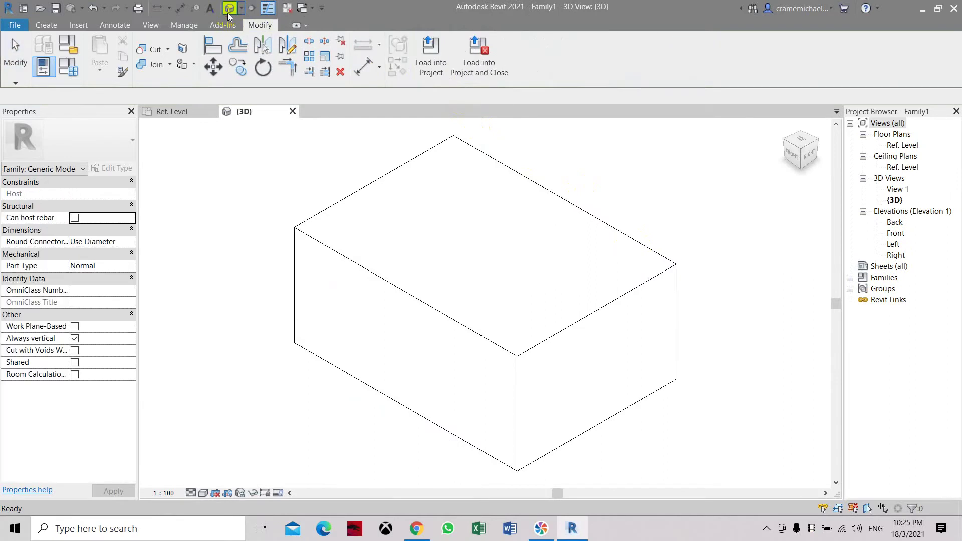
scroll(572, 241, "down", 4)
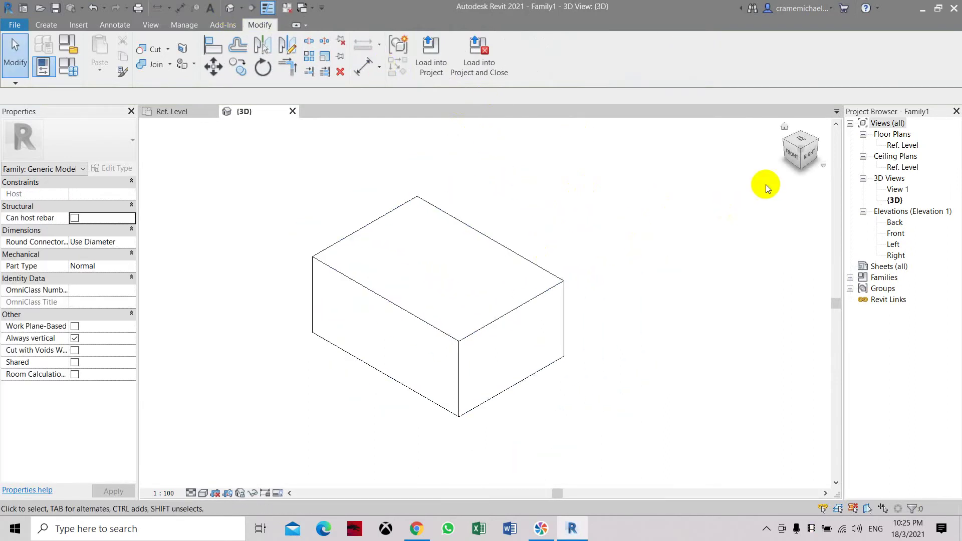
left_click_drag(810, 153, 475, 223)
middle_click_drag(474, 222, 172, 144, "shift")
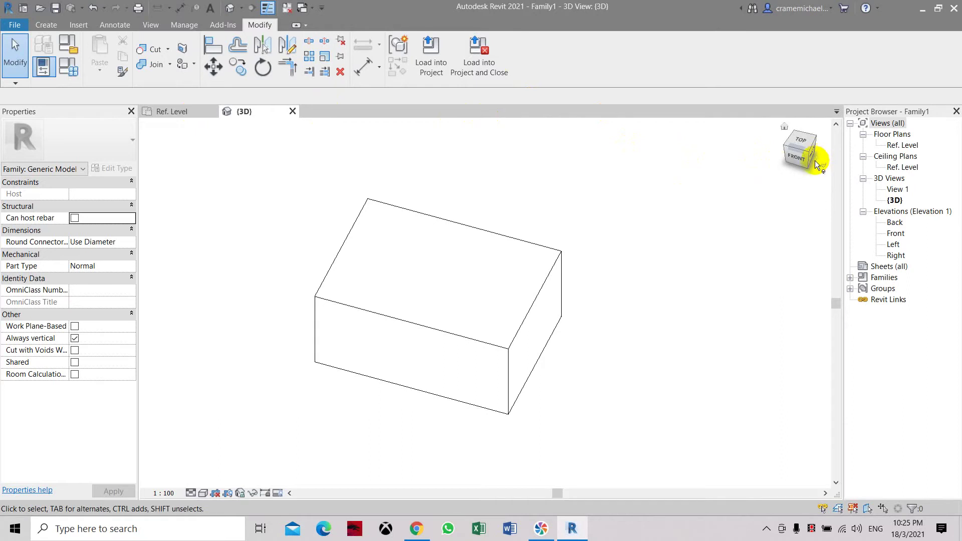
mouse_move(804, 161)
left_mouse_down()
mouse_move(799, 142)
mouse_move(795, 488)
mouse_move(500, 230)
left_mouse_up()
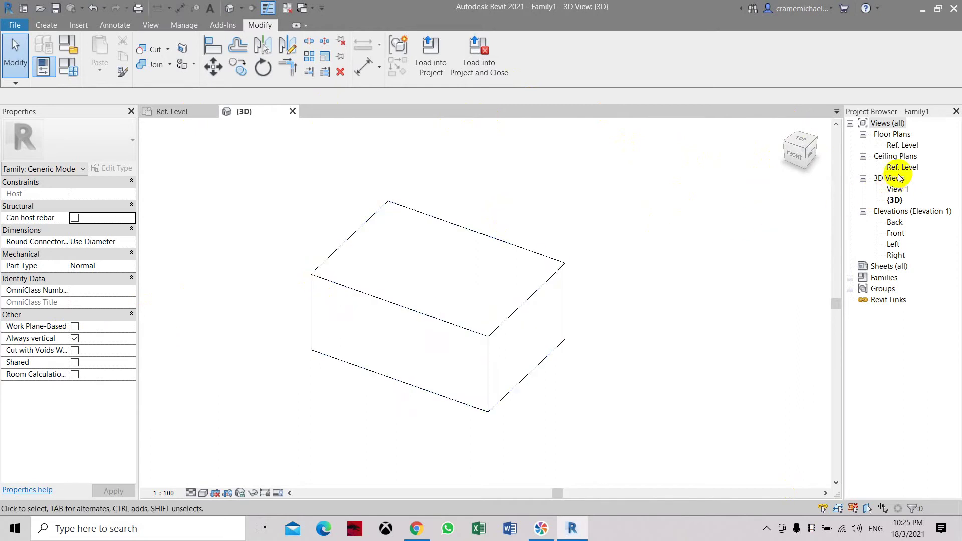
double_click(895, 233)
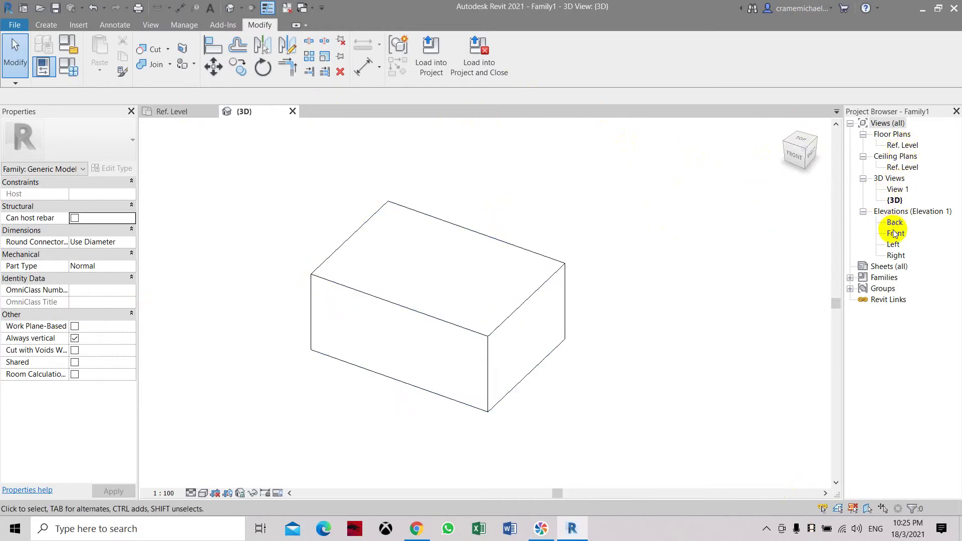
mouse_move(634, 358)
middle_mouse_down()
mouse_move(576, 348)
mouse_move(563, 269)
middle_mouse_up()
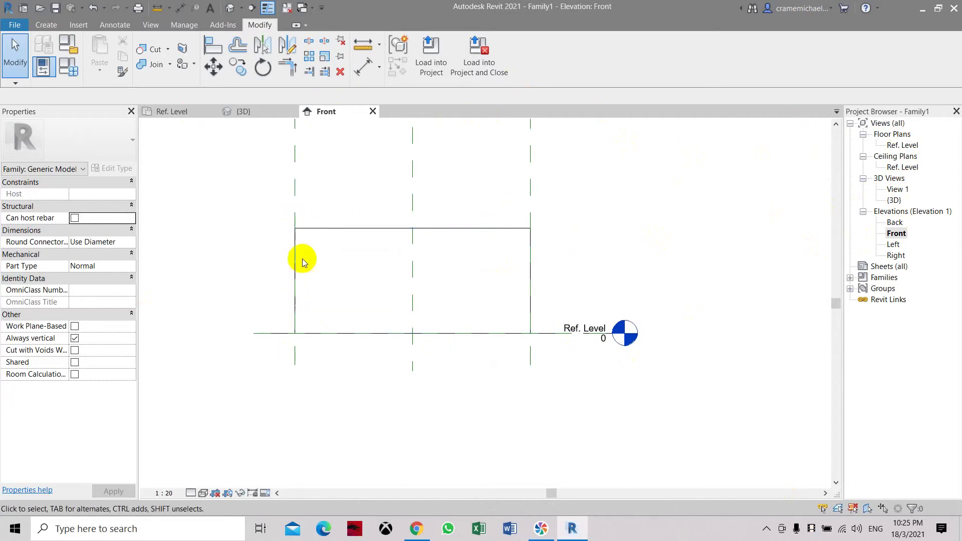
Step: Reposition the Front elevation, open Ref. Level, then return to the Default 3D View
scroll(330, 300, "up", 2)
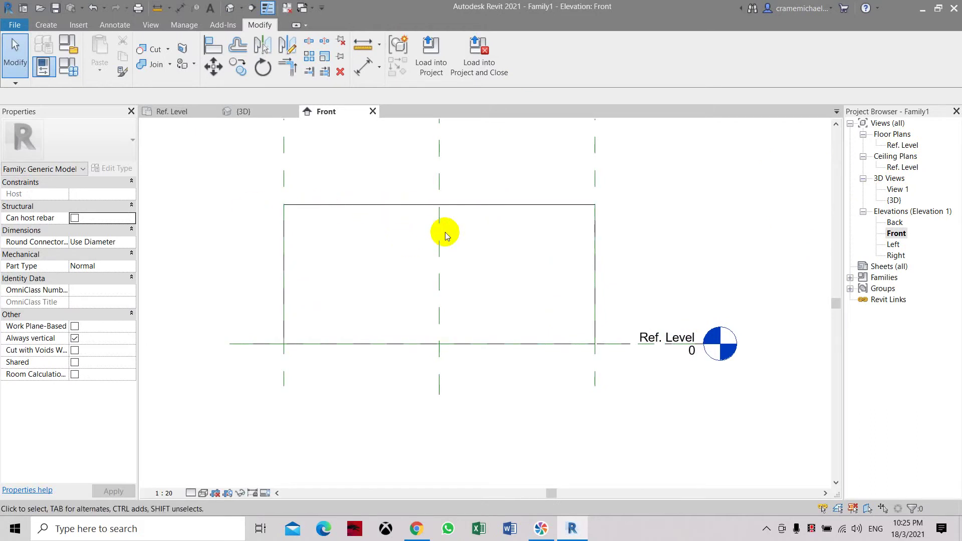
scroll(445, 233, "down", 1)
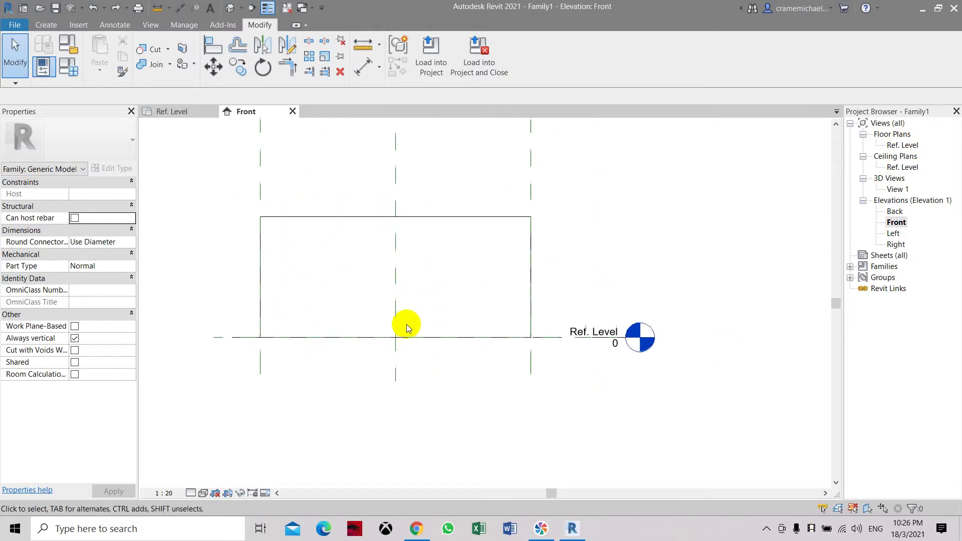
scroll(406, 322, "up", 1)
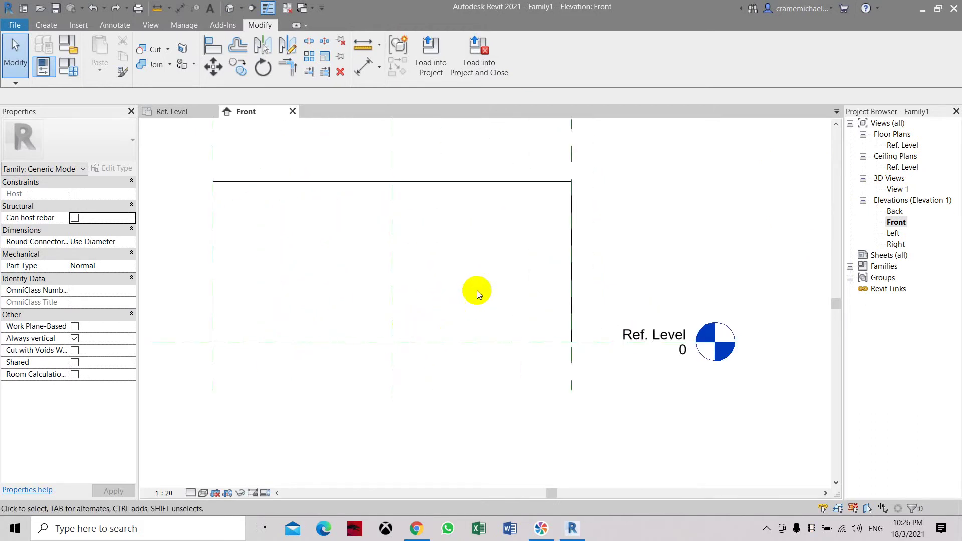
scroll(652, 221, "down", 2)
middle_click_drag(633, 200, 627, 253)
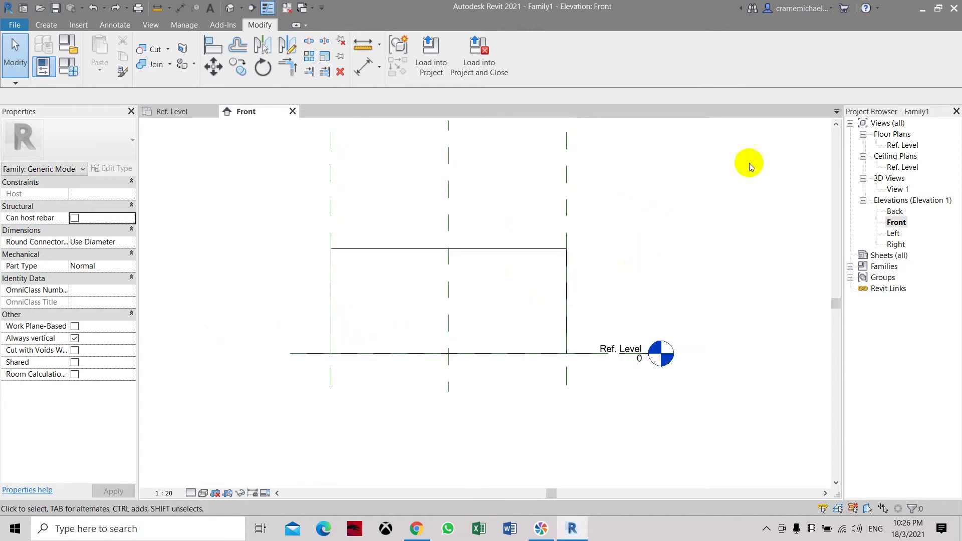
double_click(909, 146)
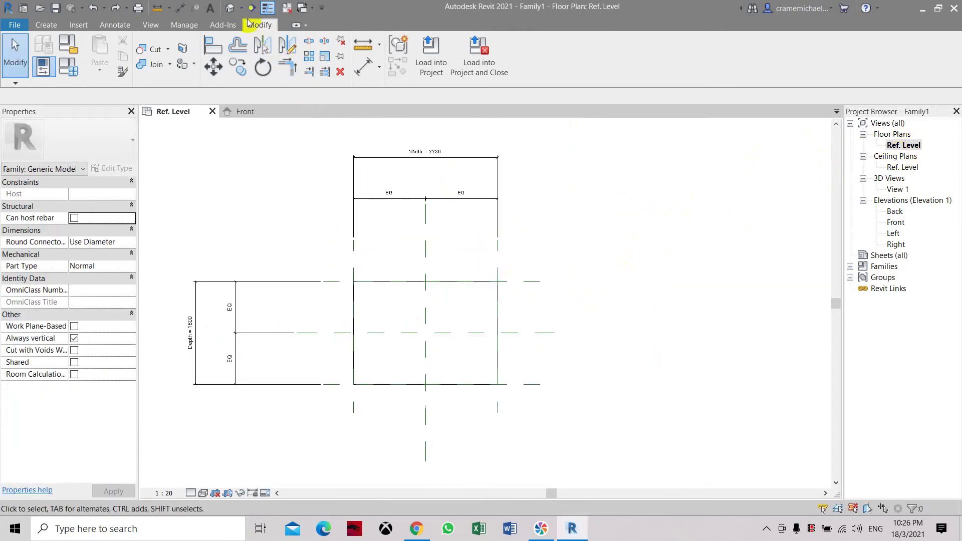
left_click(230, 8)
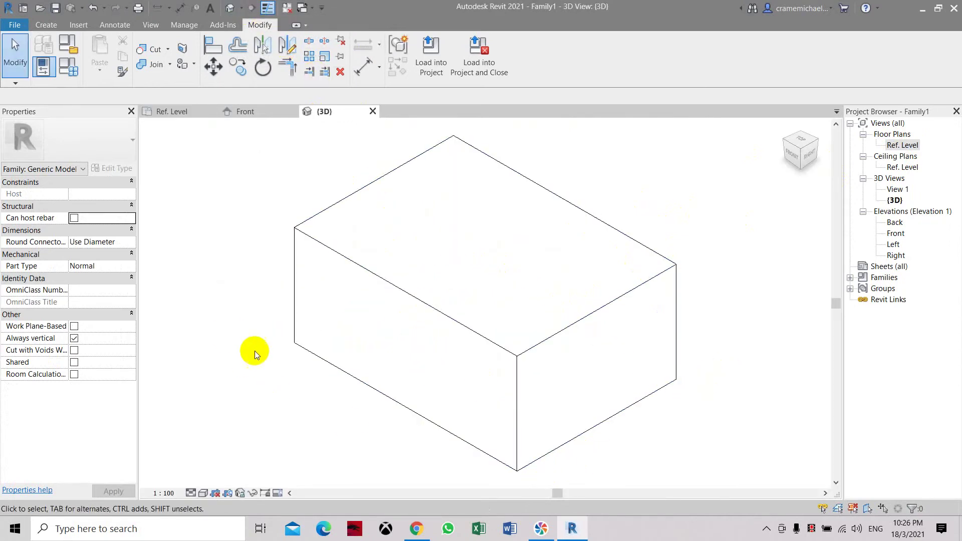
Step: Set Width to 3000 and Depth to 1000 in Family Types, then orbit the box
left_click(73, 71)
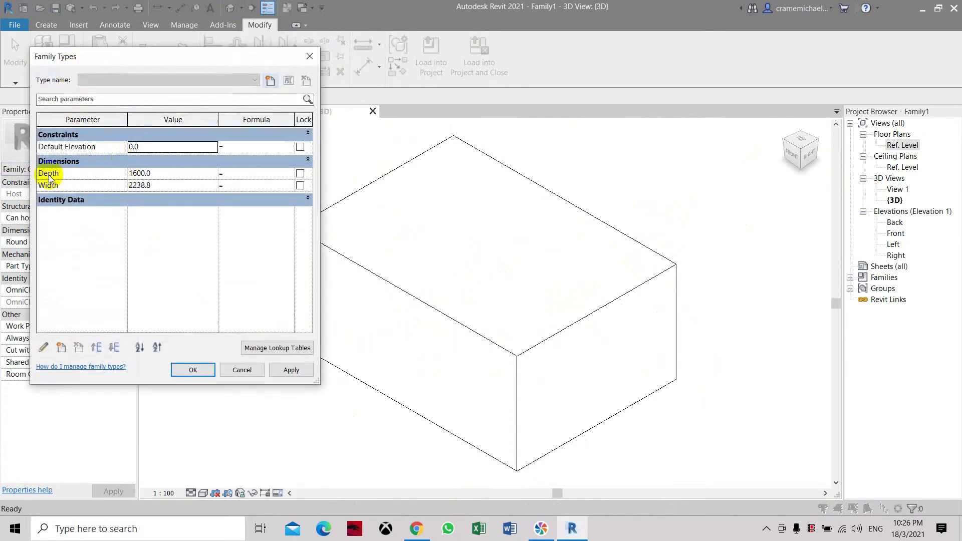
left_click(169, 184)
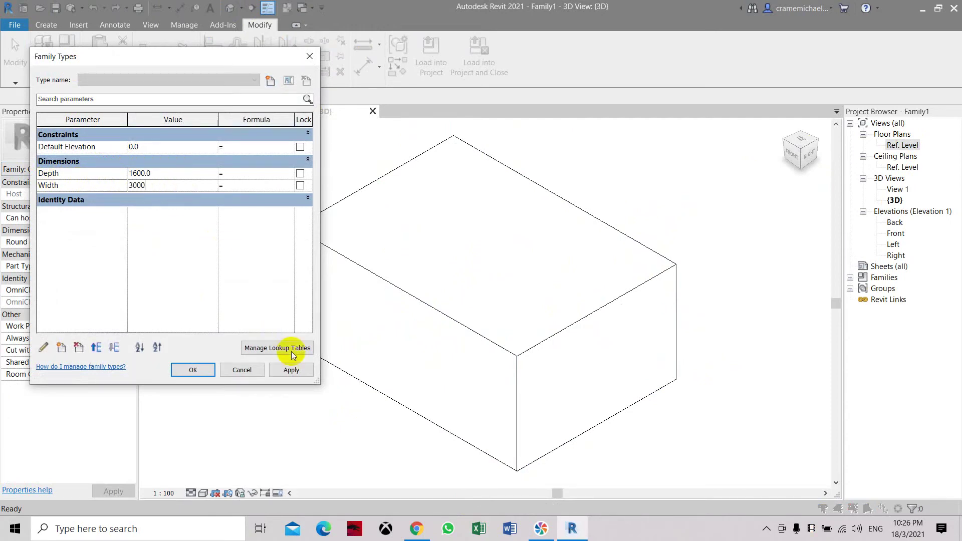
left_click(301, 374)
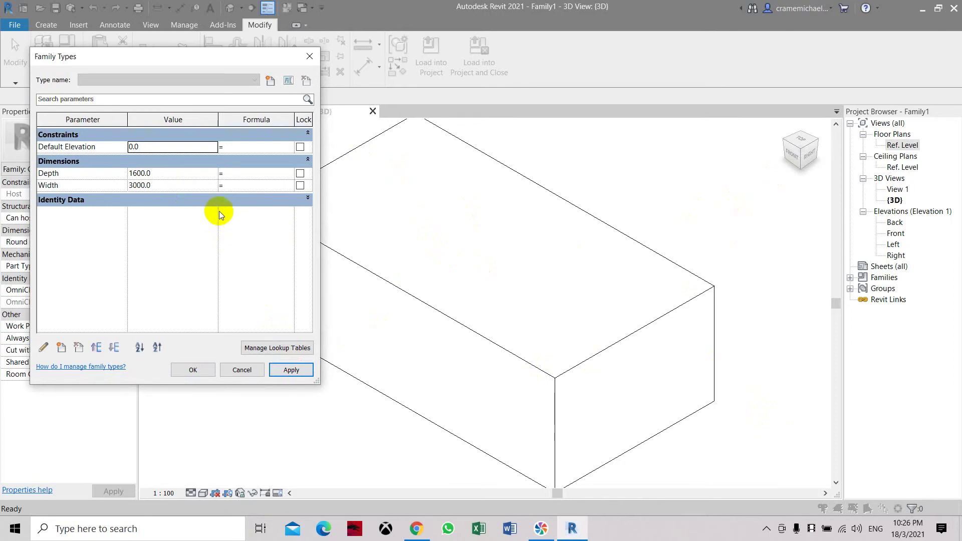
left_click(189, 177)
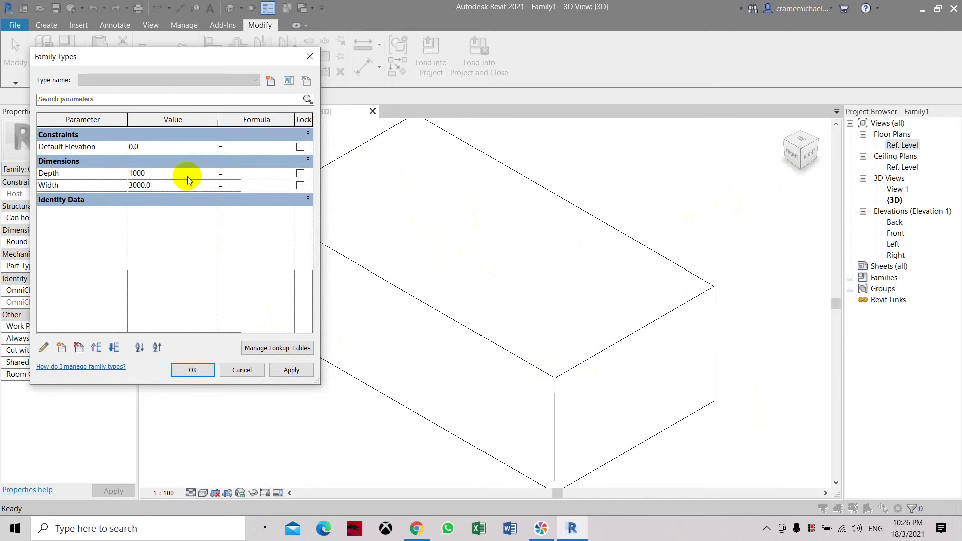
left_click(303, 374)
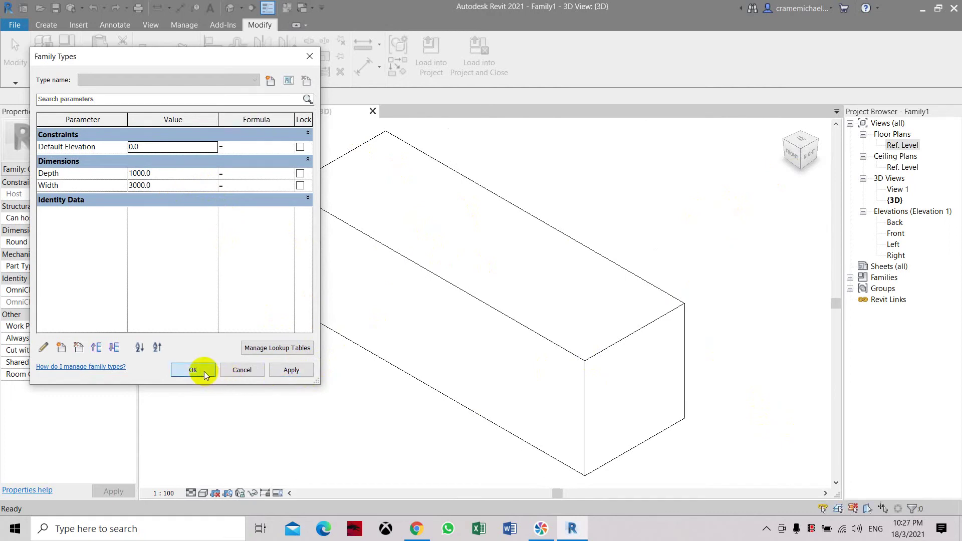
left_click(193, 371)
mouse_move(801, 159)
left_mouse_down()
mouse_move(790, 123)
mouse_move(795, 187)
mouse_move(825, 226)
mouse_move(155, 215)
mouse_move(193, 181)
mouse_move(156, 207)
mouse_move(709, 195)
mouse_move(778, 165)
mouse_move(834, 172)
left_mouse_up()
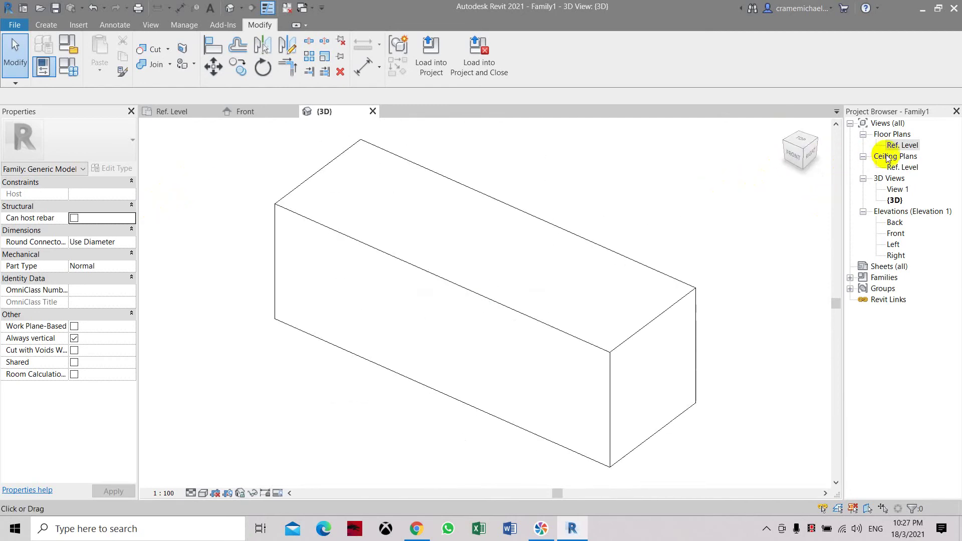
Step: Open the box family's Ref. Level floor plan
double_click(902, 146)
scroll(396, 146, "up", 3)
scroll(449, 151, "down", 4)
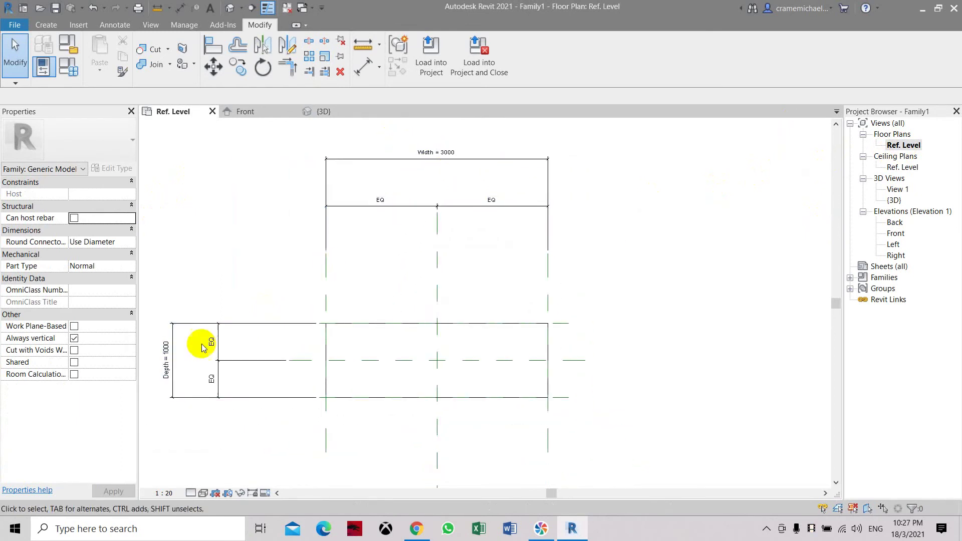
Step: Check the box's Depth = 1000 dimension, then clear the selection and recentre the plan
left_click(339, 324)
left_click(295, 331)
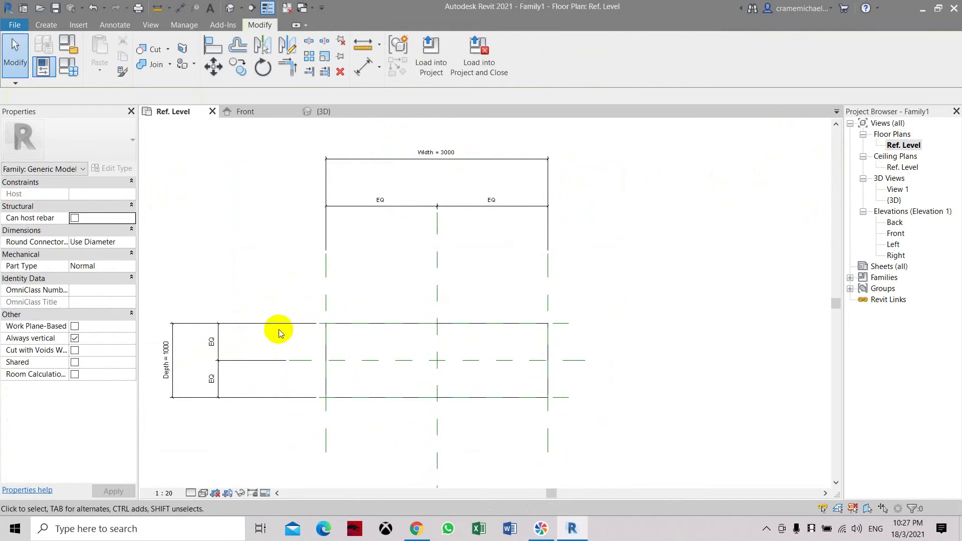
left_click(279, 333)
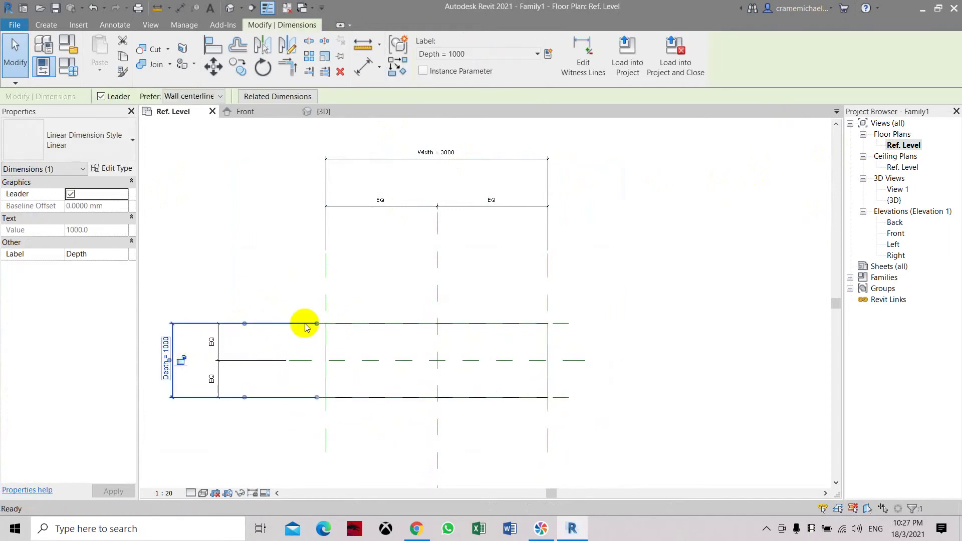
left_click(349, 313)
left_click(346, 327)
left_click(177, 361, "ctrl")
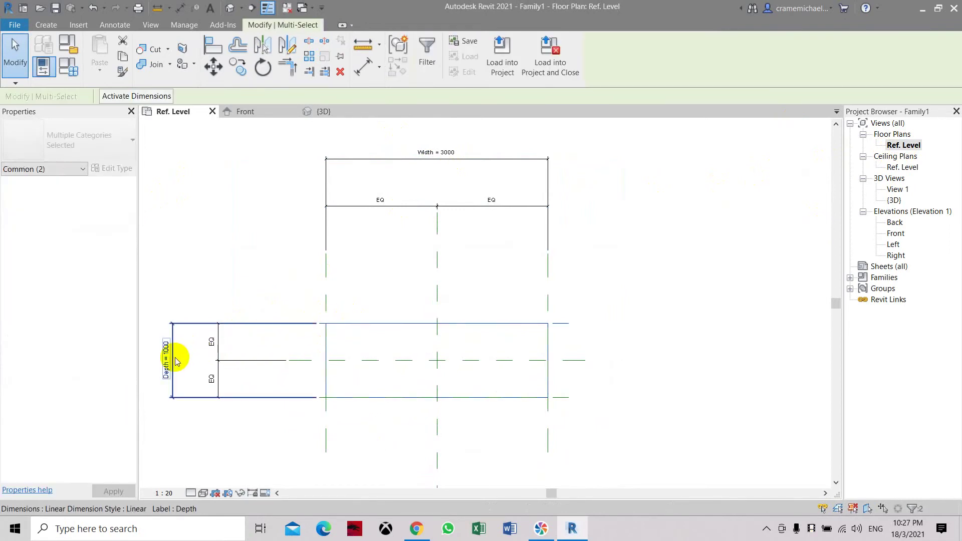
left_click(175, 361)
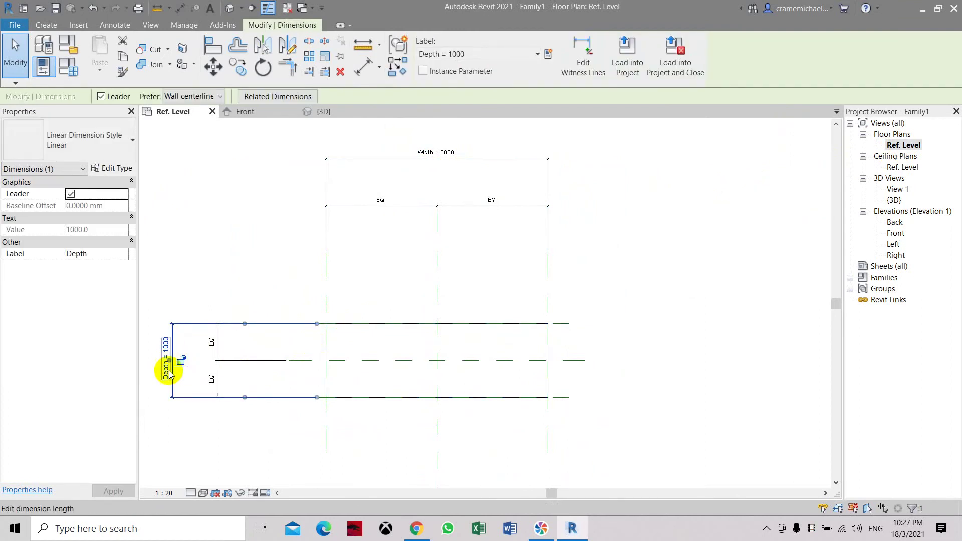
scroll(200, 378, "up", 2)
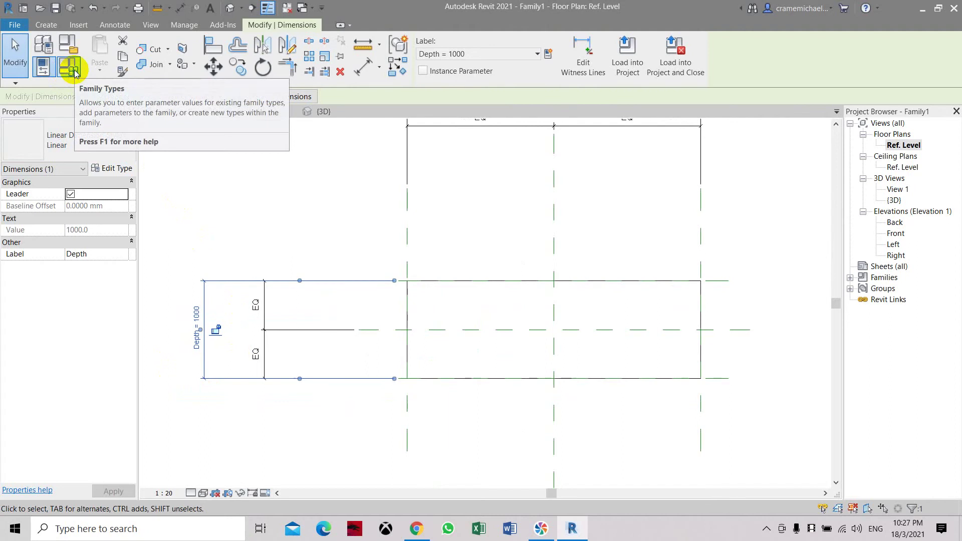
key("Escape")
scroll(279, 193, "down", 1)
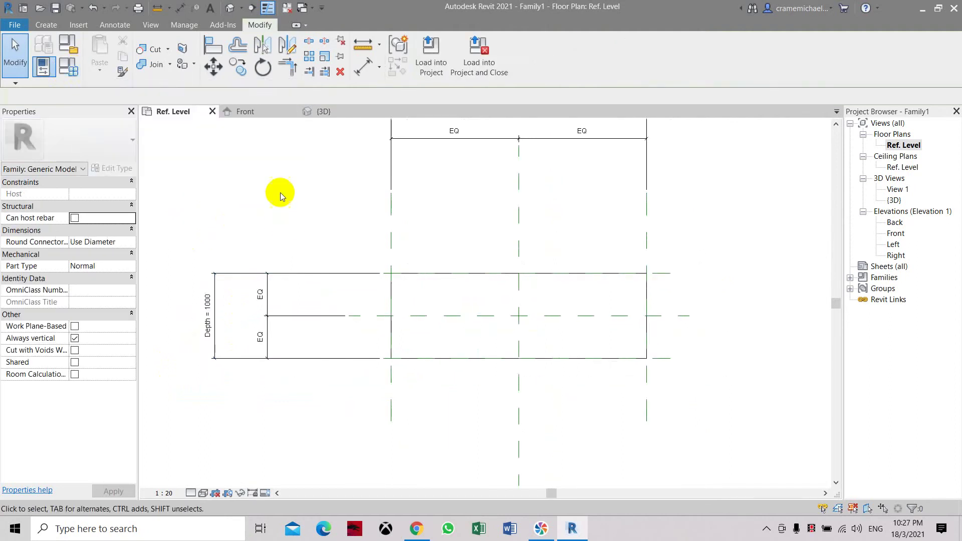
middle_click_drag(279, 194, 285, 250)
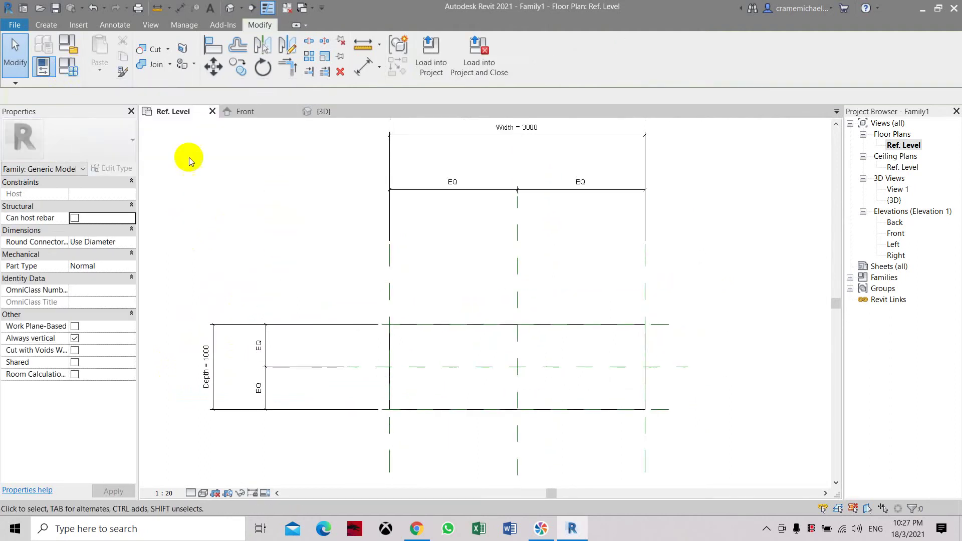
Step: Open Family Category and Parameters and filter the category list to Architecture only
left_click(75, 42)
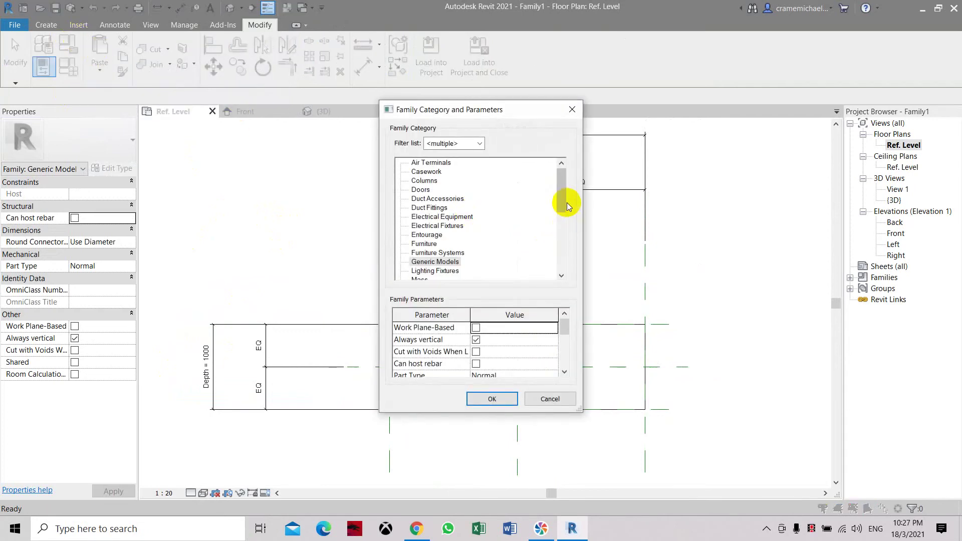
mouse_move(561, 196)
left_mouse_down()
mouse_move(565, 221)
mouse_move(563, 185)
left_mouse_up()
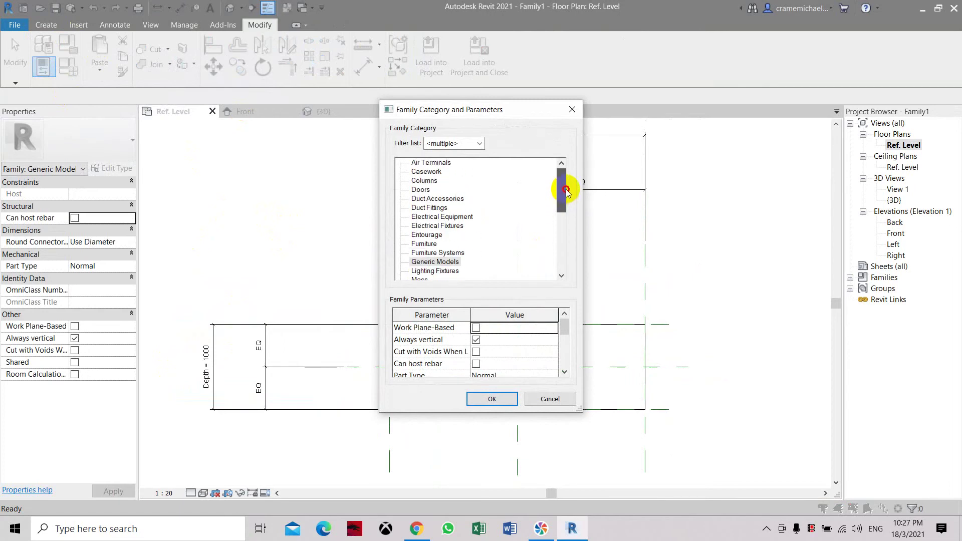
left_click(480, 145)
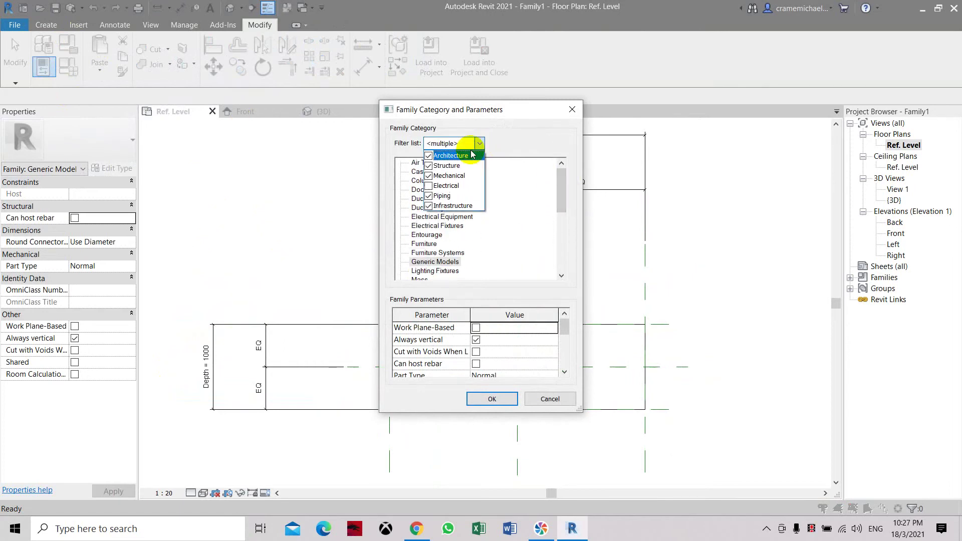
left_click(431, 166)
left_click(430, 176)
left_click(429, 186)
left_click(429, 196)
left_click(430, 206)
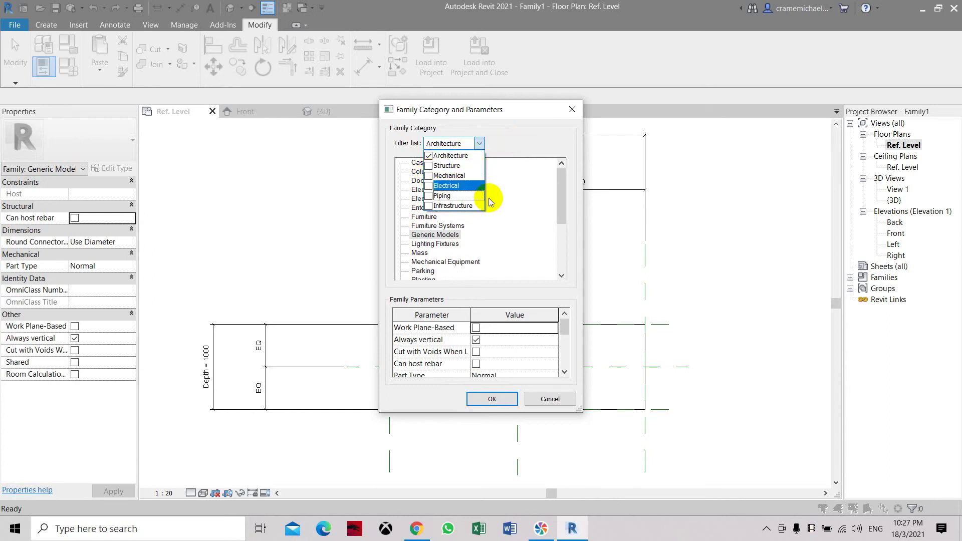
left_click(528, 245)
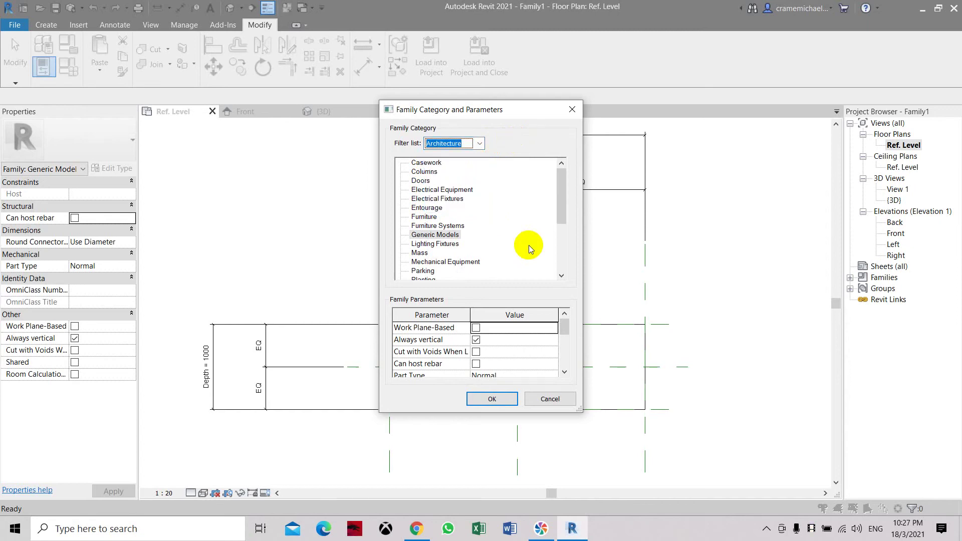
Step: Add Structure, Mechanical and Electrical categories back into the discipline filter
left_click(479, 144)
left_click(429, 166)
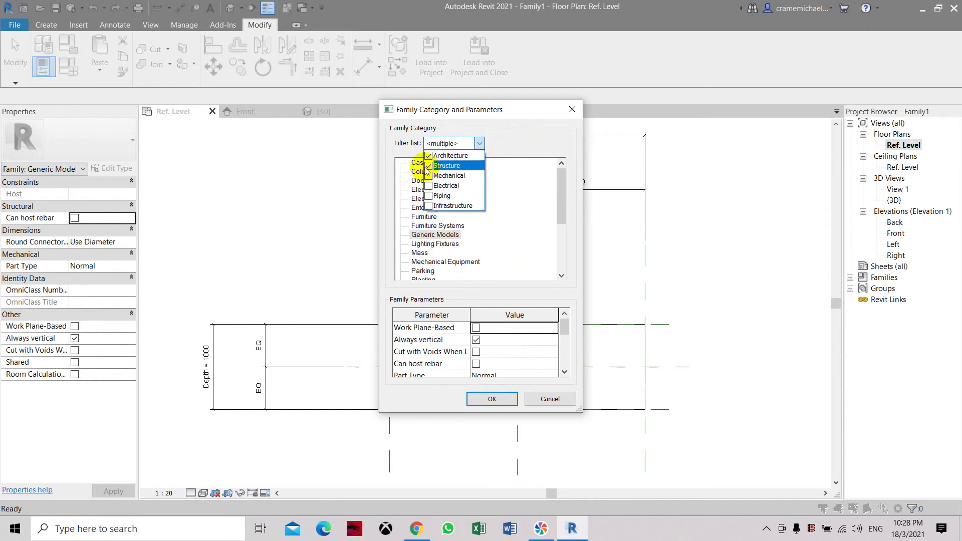
left_click(430, 176)
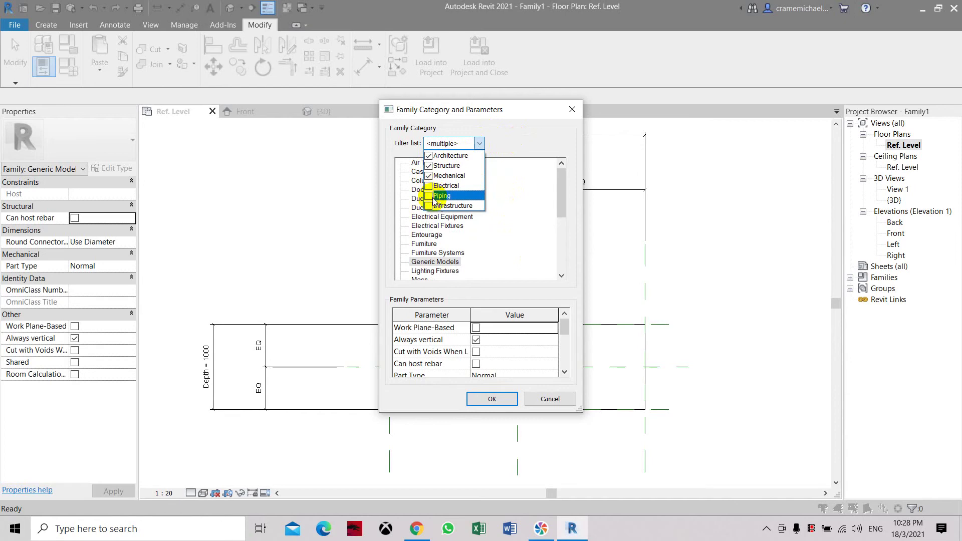
left_click(429, 186)
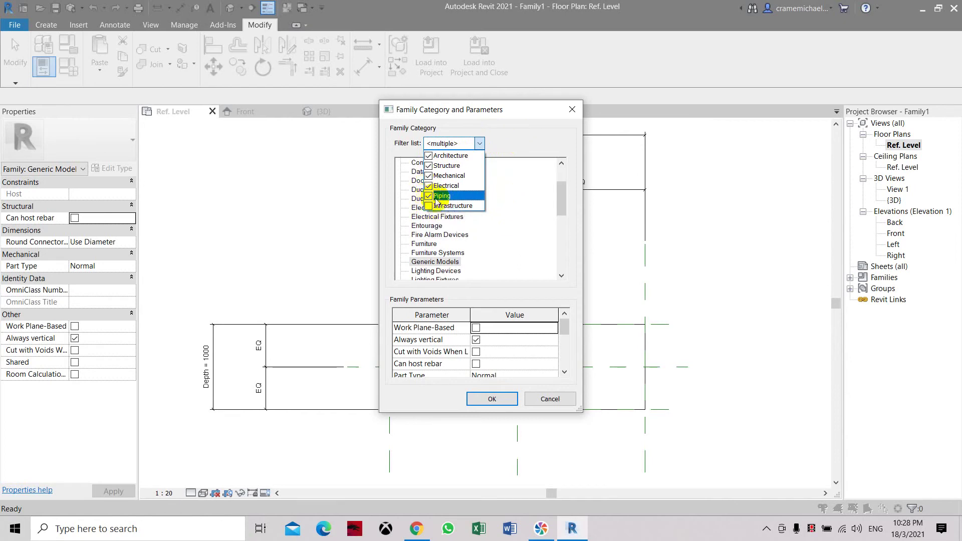
left_click(524, 232)
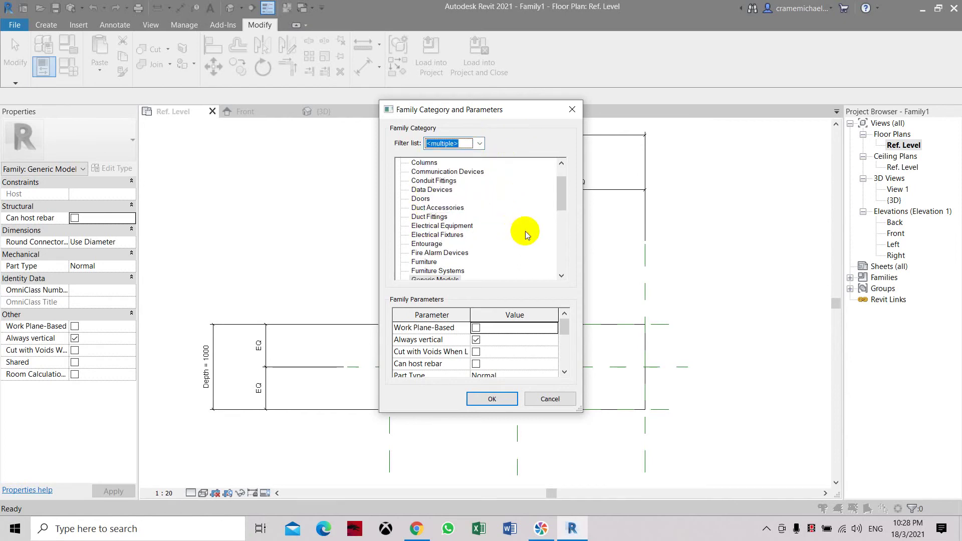
Step: Pick Furniture instead of Generic Models as the family category and confirm with OK
scroll(525, 231, "up", 5)
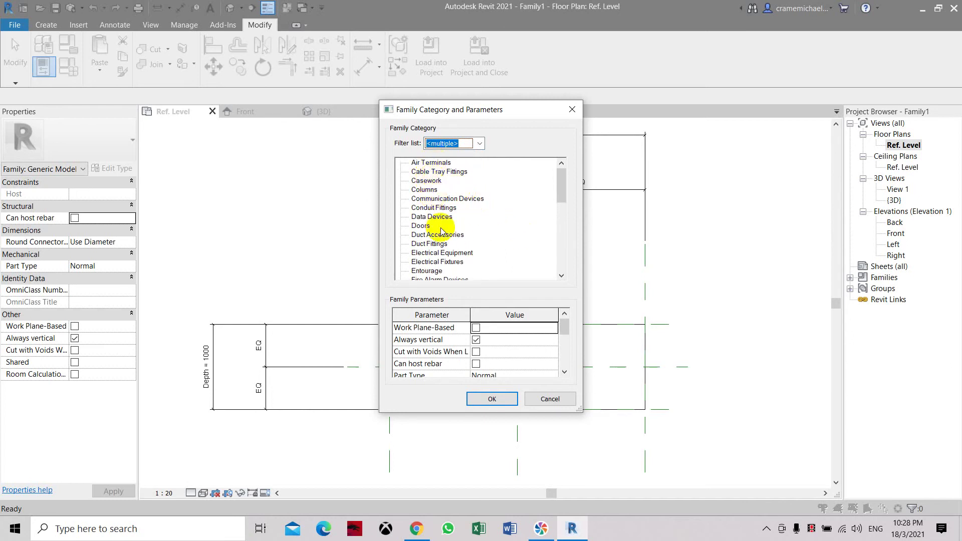
scroll(441, 231, "down", 7)
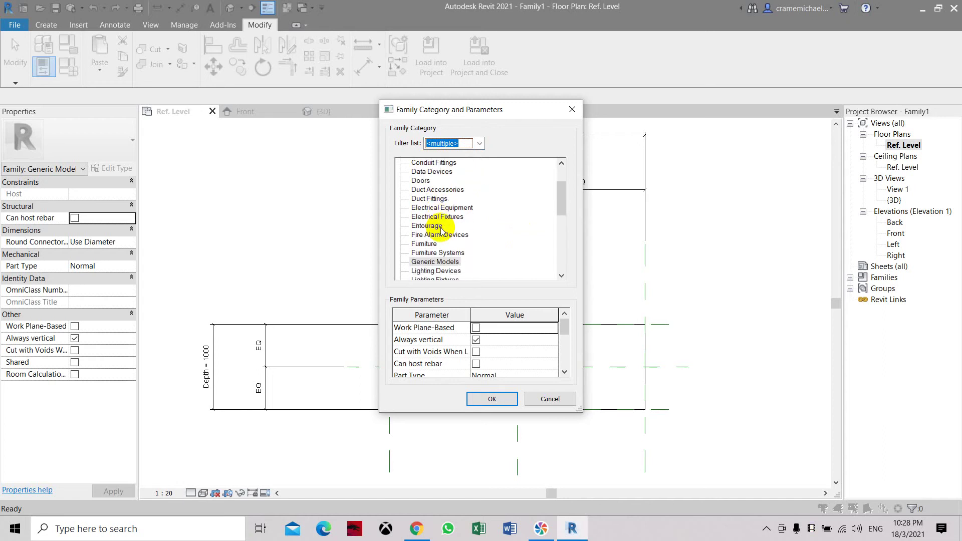
scroll(441, 231, "down", 3)
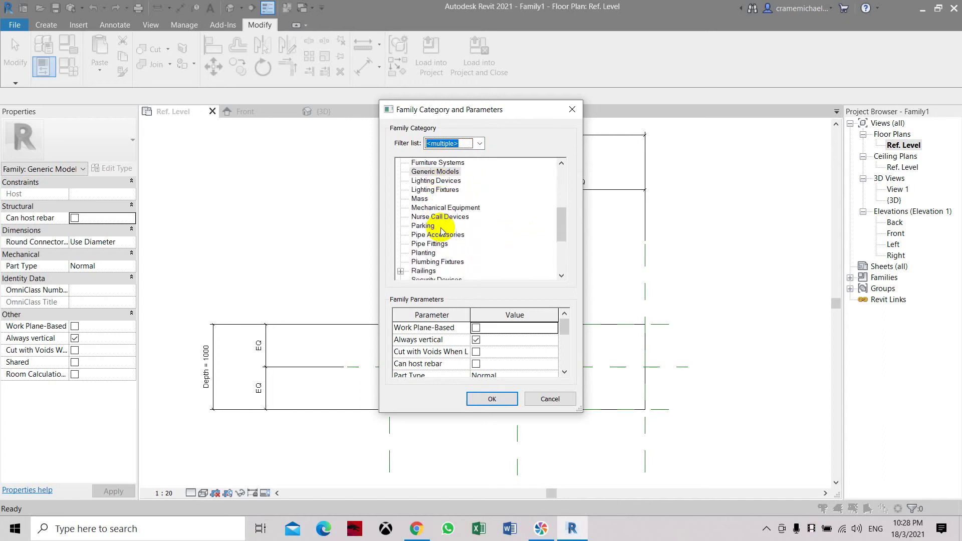
scroll(441, 231, "down", 2)
scroll(441, 230, "up", 3)
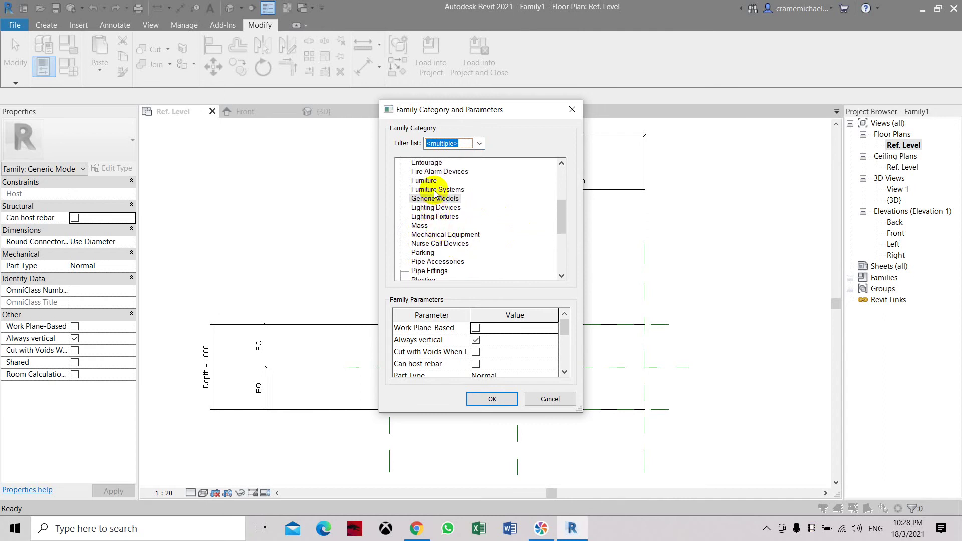
left_click(431, 181)
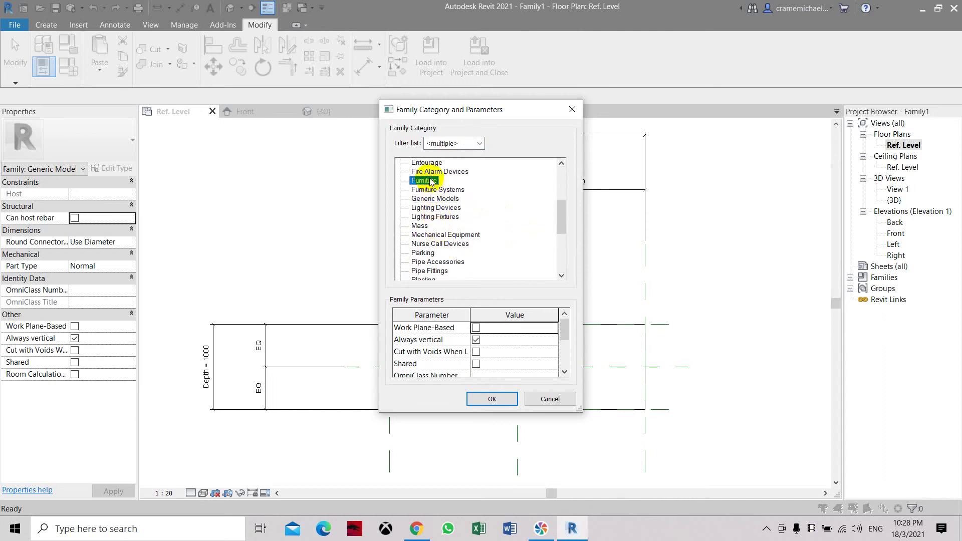
left_click(485, 400)
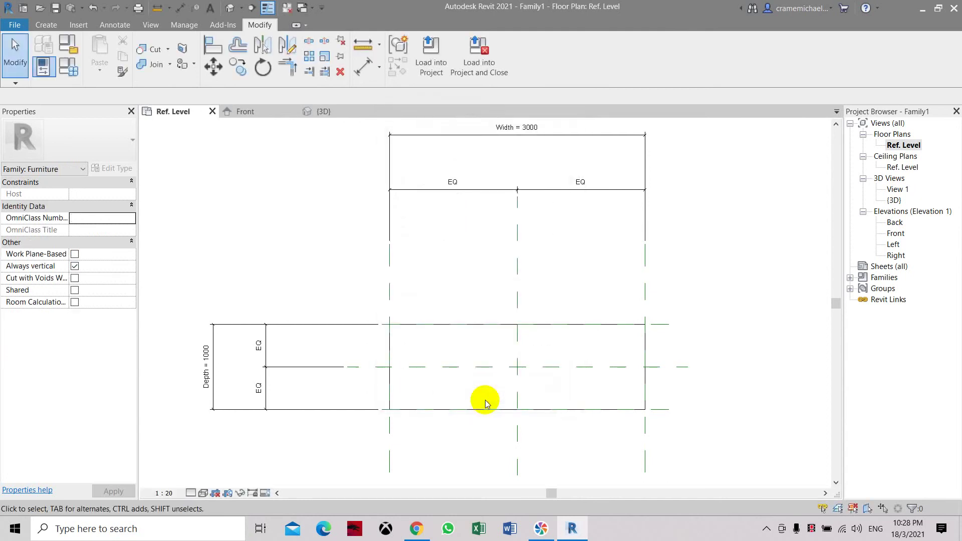
Step: Open the Twisted Building project, return to Family1's Ref. Level plan, then choose Load into Project and Close
left_click(15, 25)
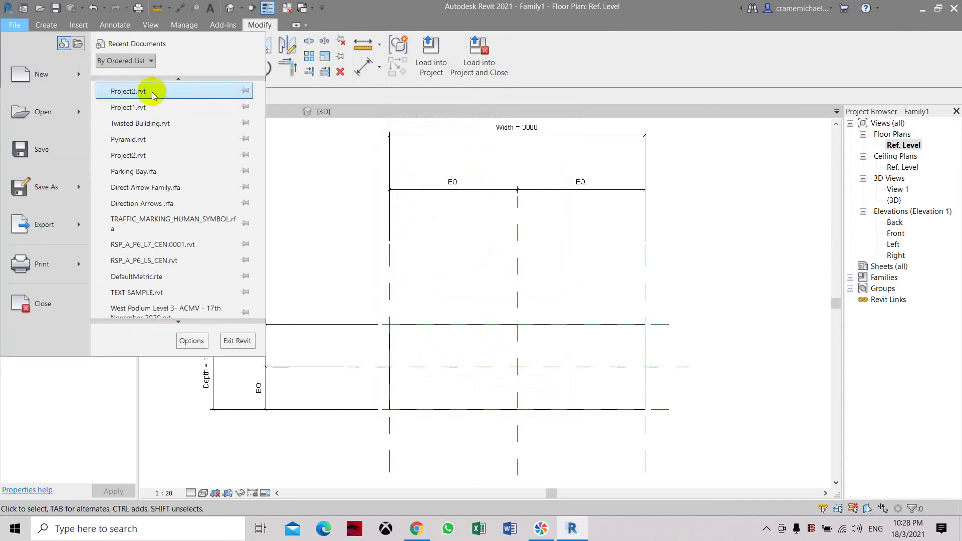
scroll(145, 80, "up", 1)
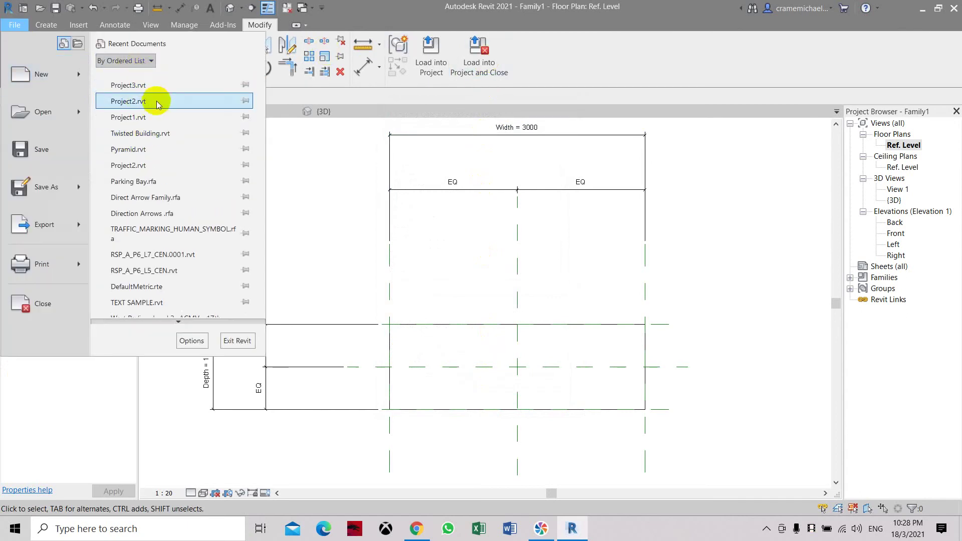
left_click(162, 134)
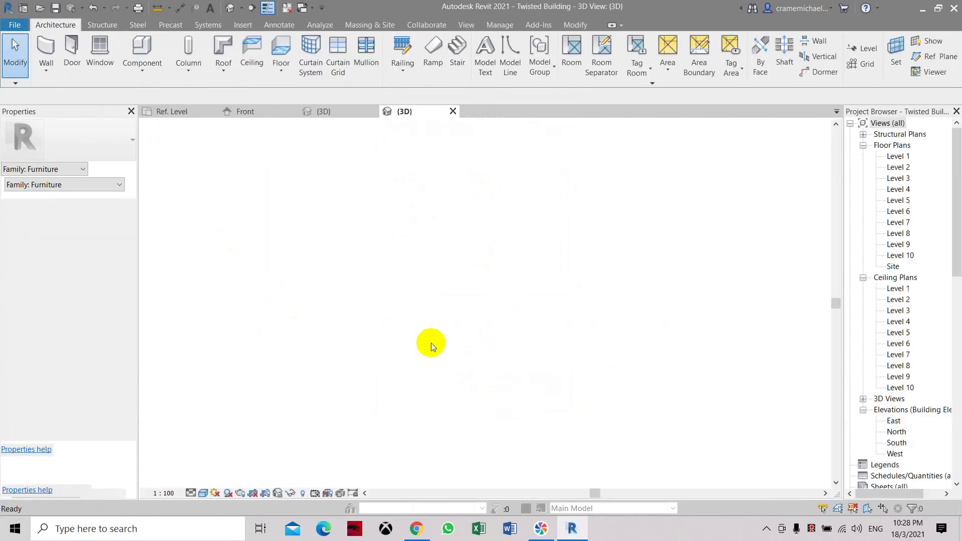
left_click(189, 111)
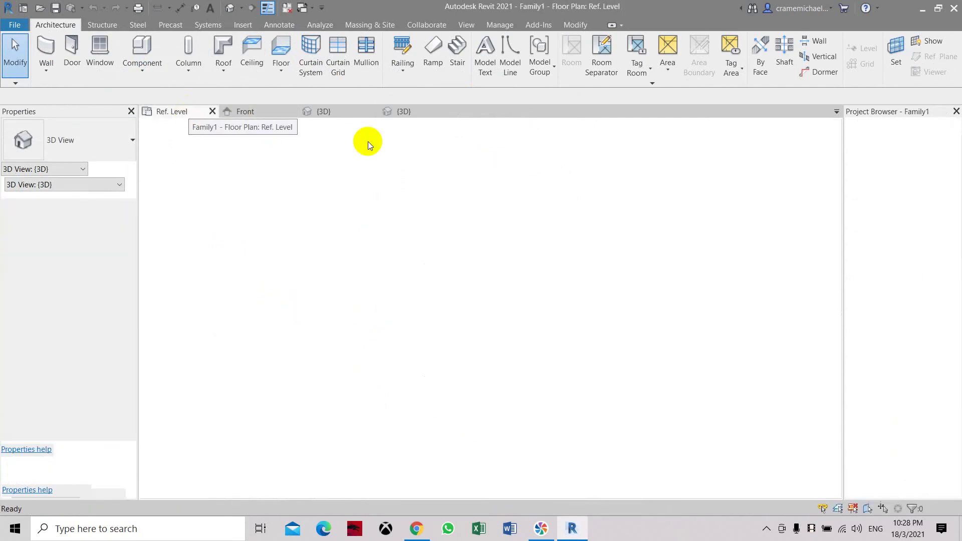
left_click(478, 57)
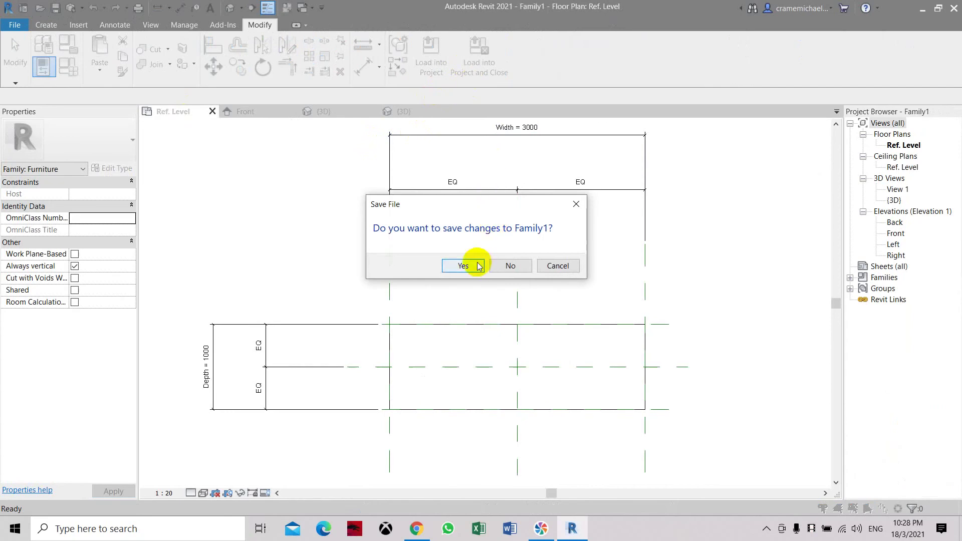
Step: Save the family changes under the name Box1, keeping the default save options
left_click(463, 266)
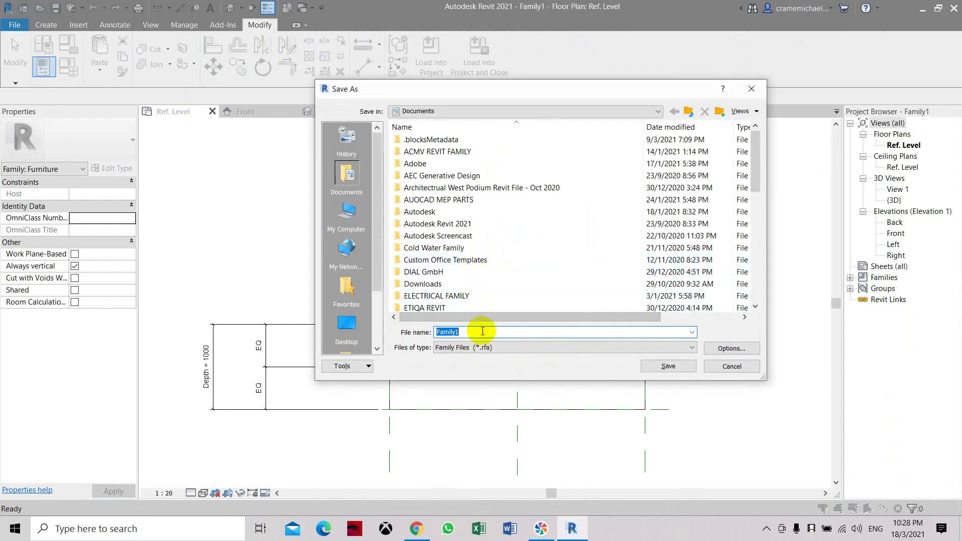
left_click(722, 349)
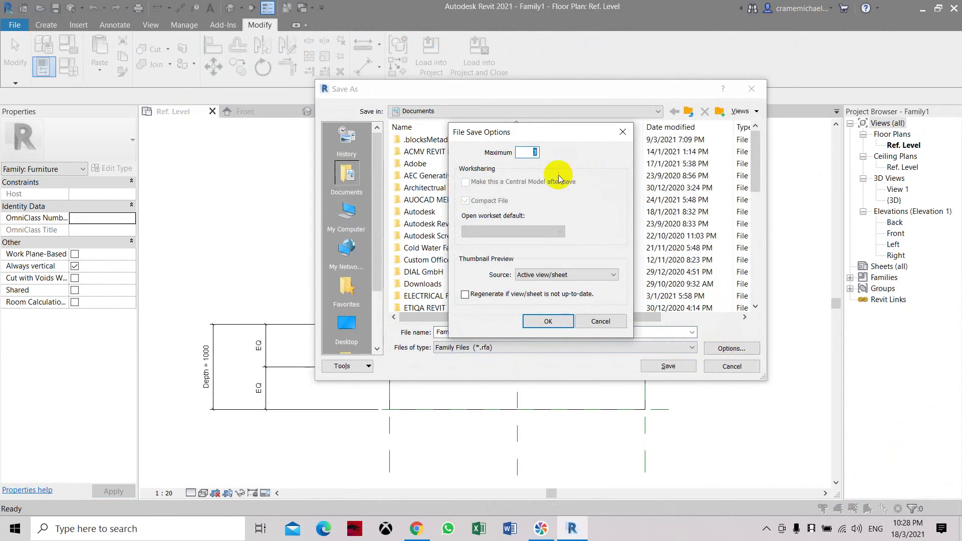
left_click(546, 321)
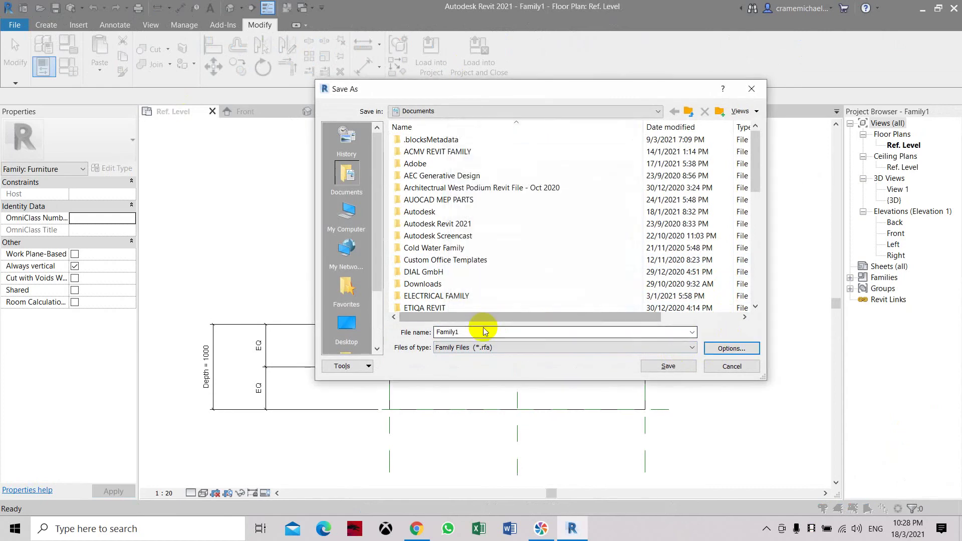
left_click(369, 332)
type("Box1")
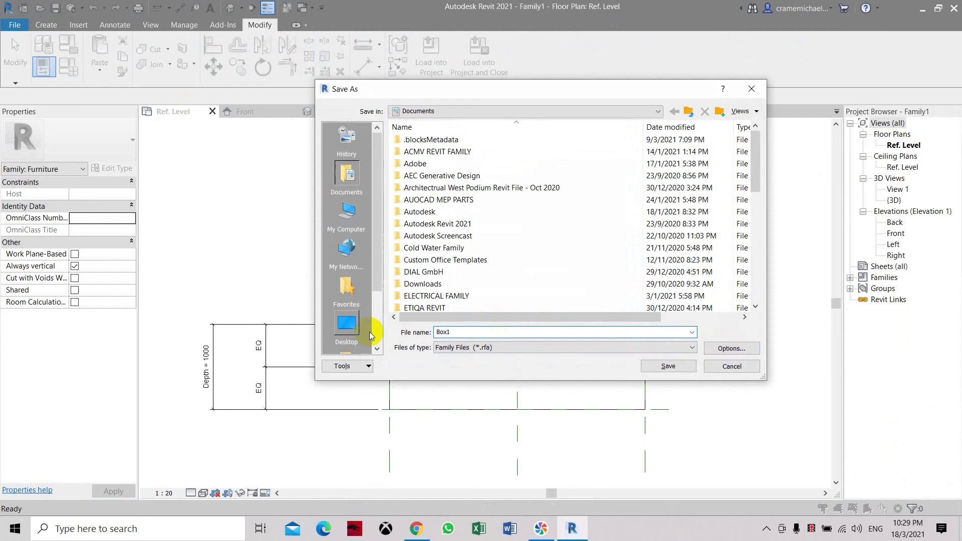
left_click(667, 366)
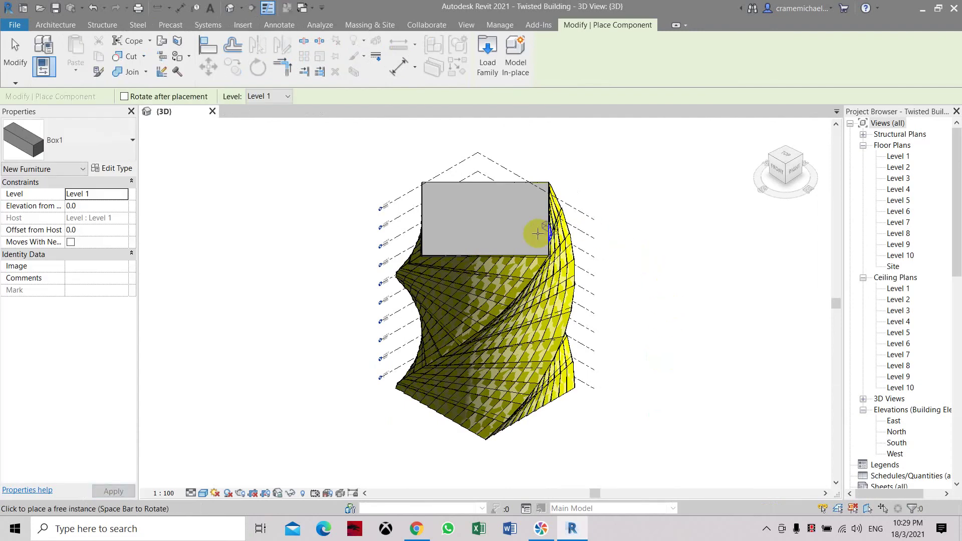
Step: Inspect the twisted building in 3D, then open its Level 10 floor plan
scroll(537, 232, "up", 5)
scroll(331, 183, "up", 2)
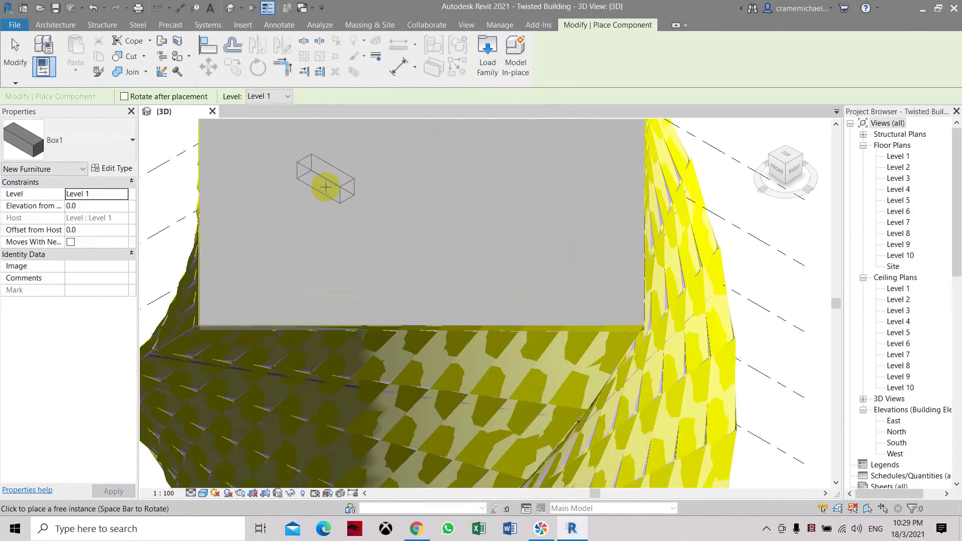
middle_click_drag(275, 279, 331, 295)
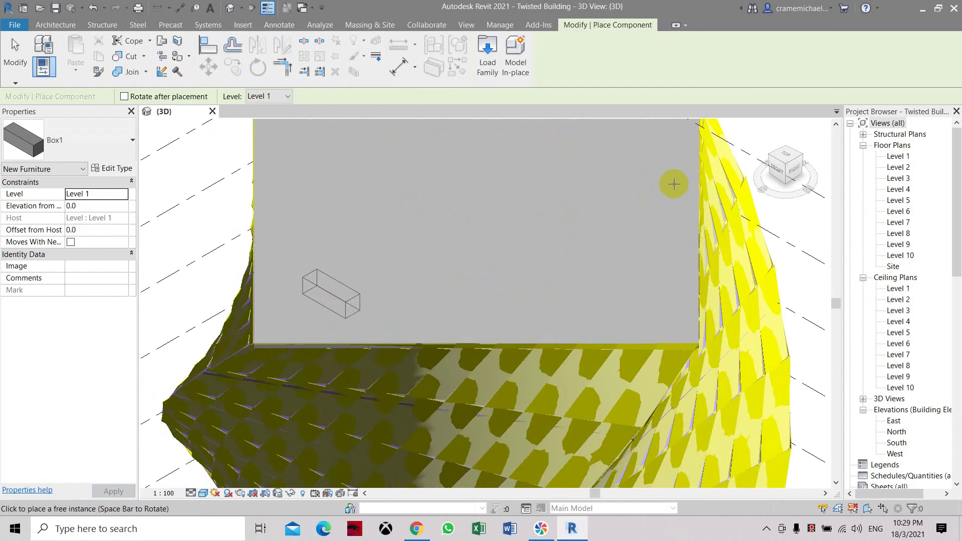
mouse_move(785, 164)
left_mouse_down()
mouse_move(774, 125)
mouse_move(741, 221)
mouse_move(784, 161)
left_mouse_up()
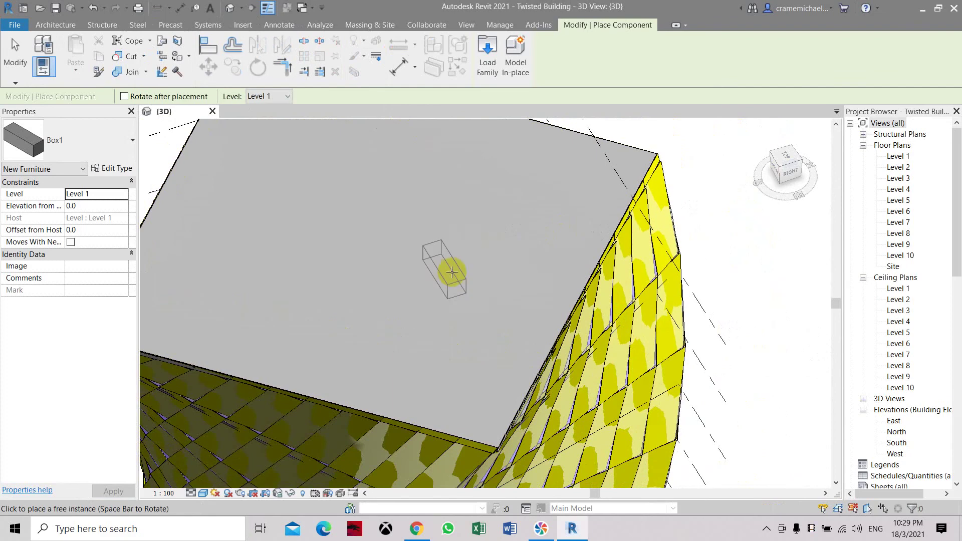
scroll(530, 221, "down", 5)
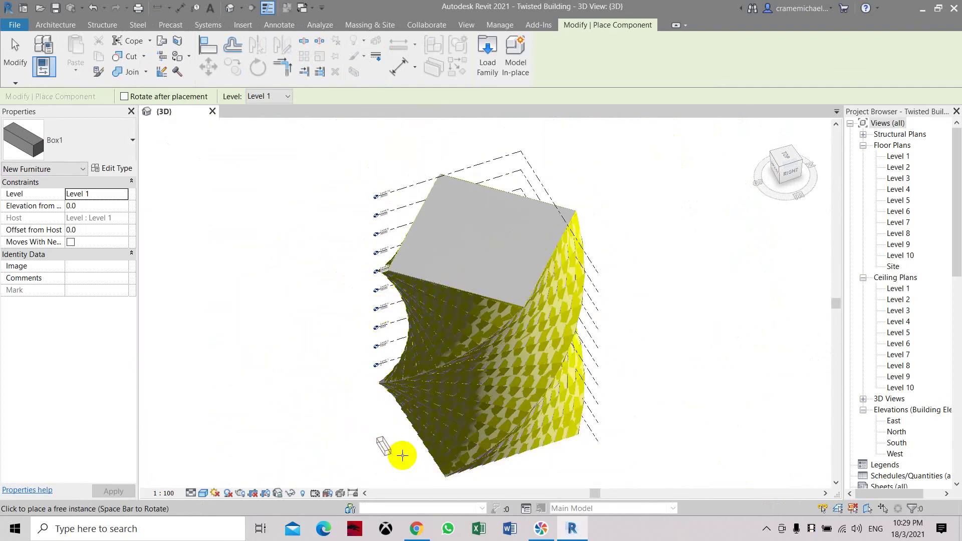
scroll(429, 231, "up", 4)
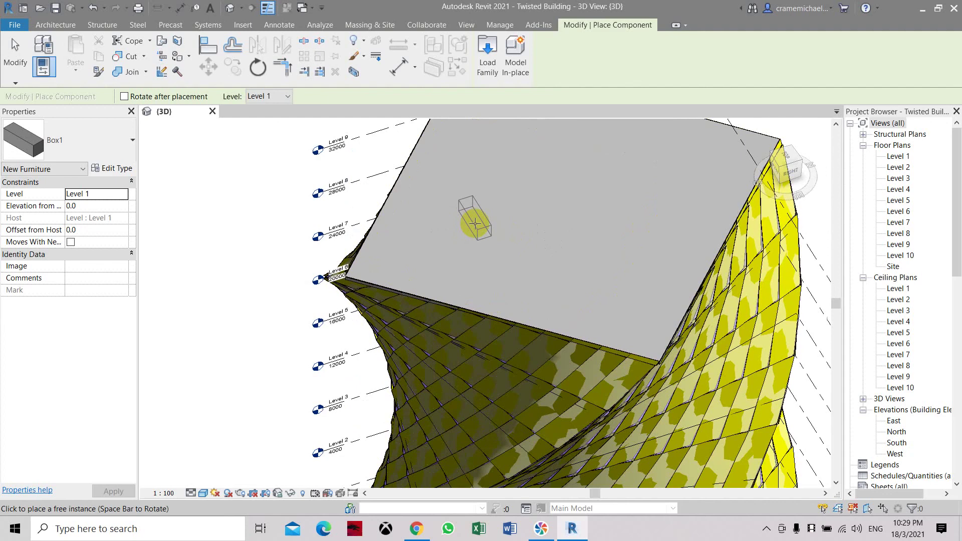
scroll(454, 218, "down", 2)
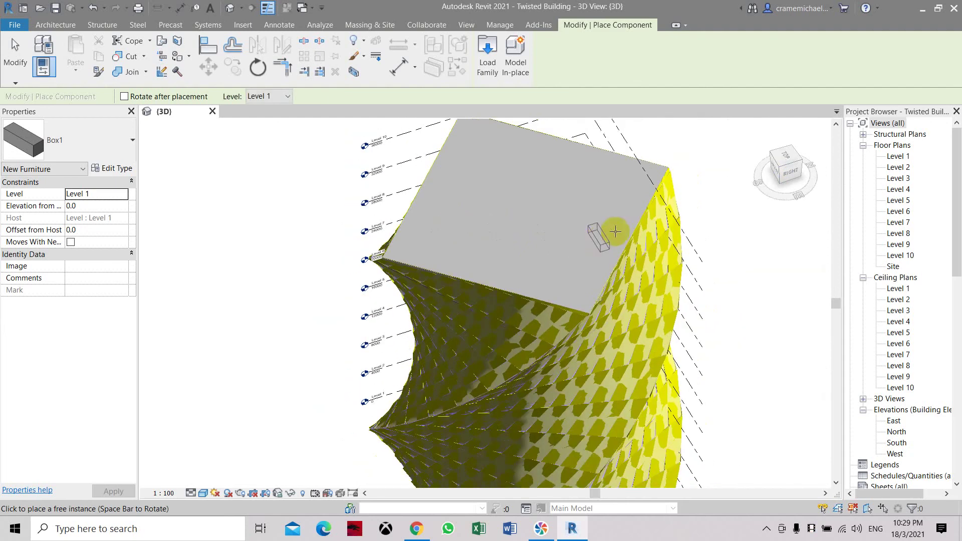
double_click(900, 255)
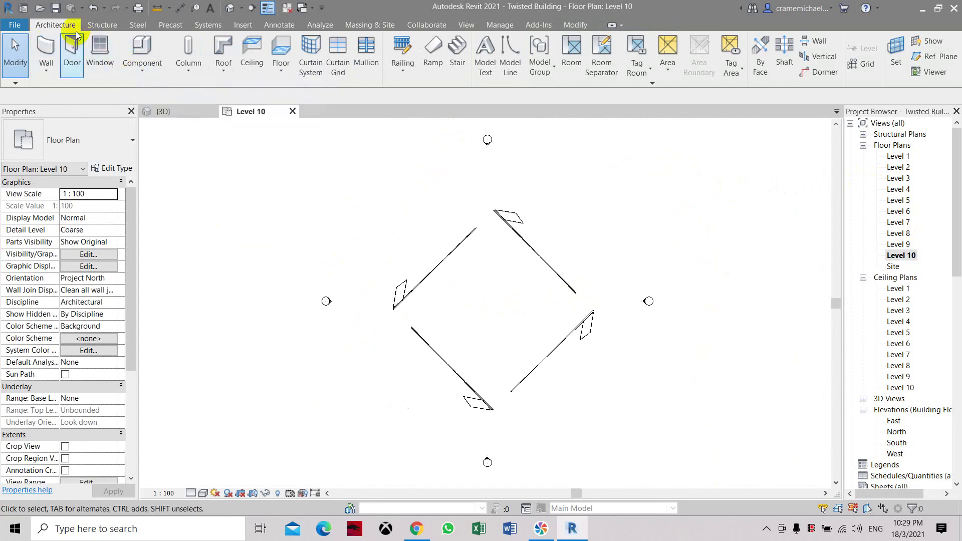
Step: Place three Box1 components in a central column on the Level 10 roof
left_click(142, 71)
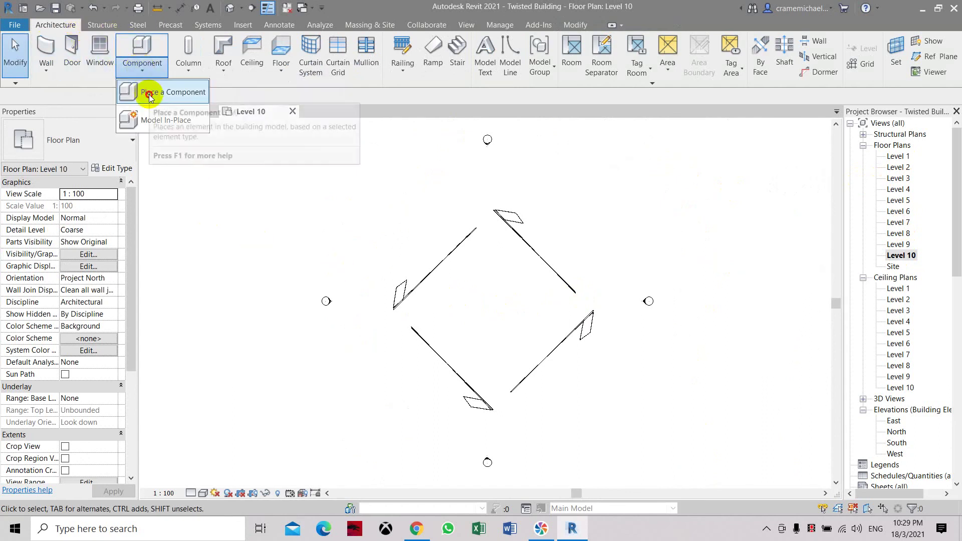
left_click(149, 93)
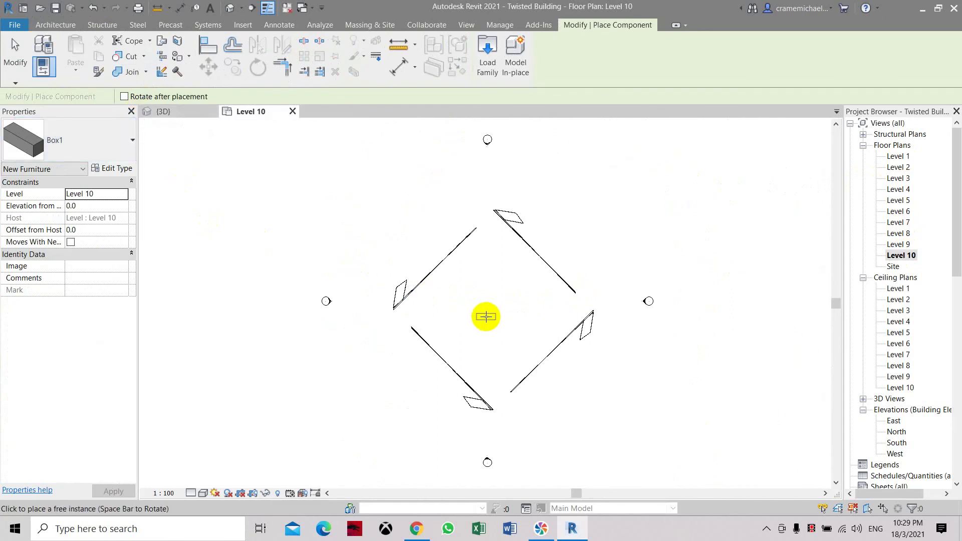
scroll(486, 317, "up", 3)
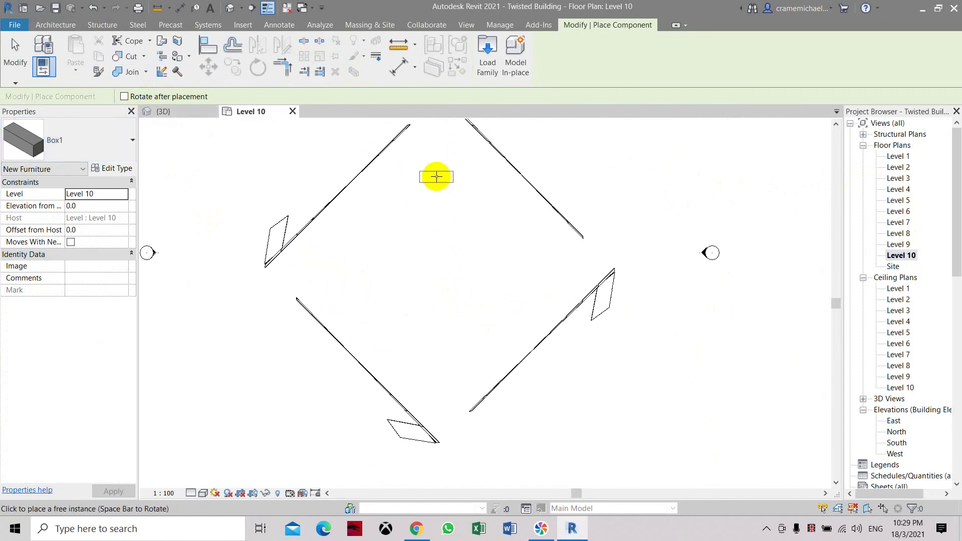
left_click(436, 175)
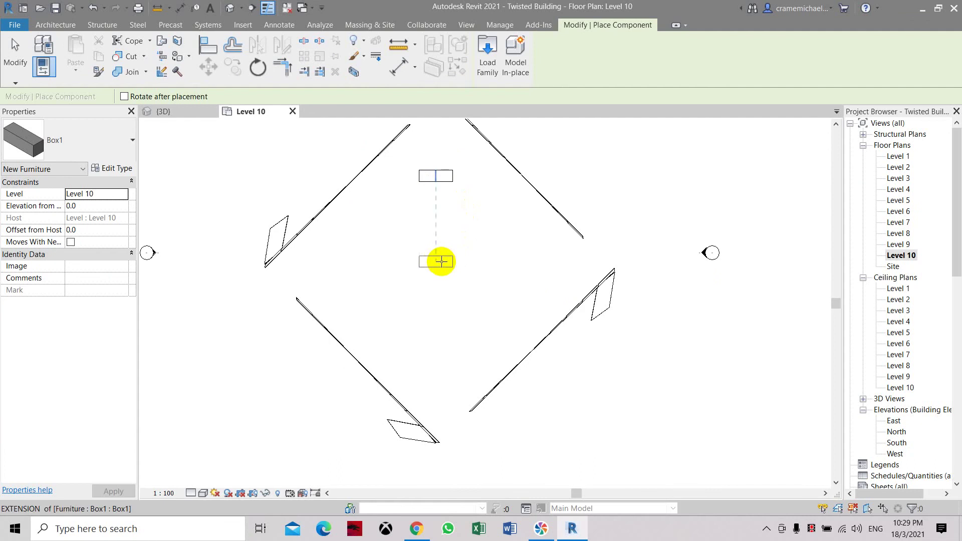
left_click(439, 261)
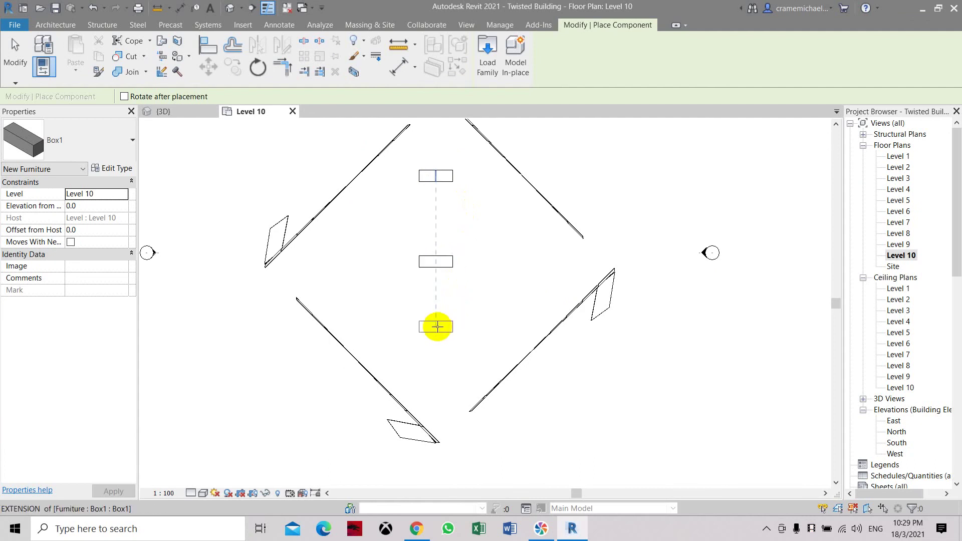
left_click(437, 327)
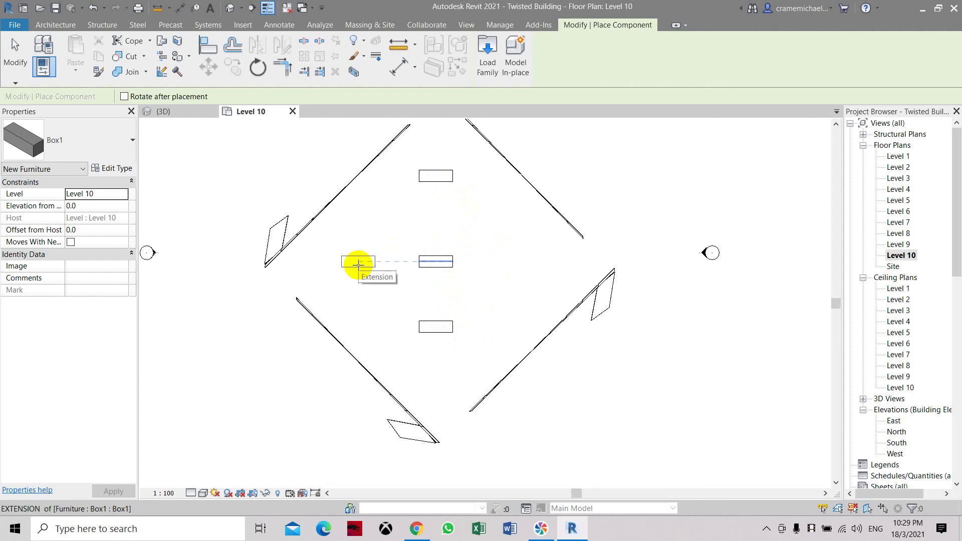
Step: Place two Box1 boxes rotated upright left and right of the middle box, then view in 3D
key("space")
left_click(359, 265)
key("space")
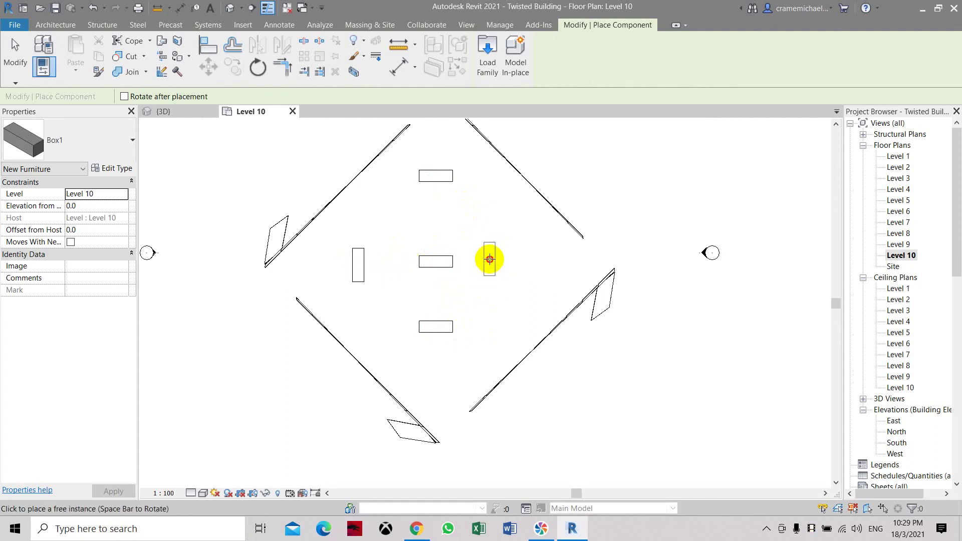
left_click(490, 259)
key("Escape")
key("Escape")
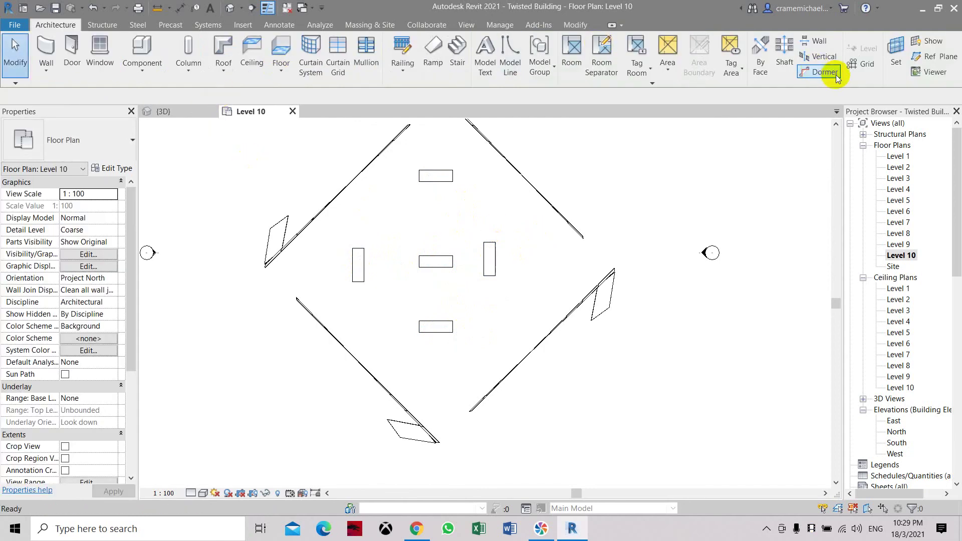
left_click(232, 9)
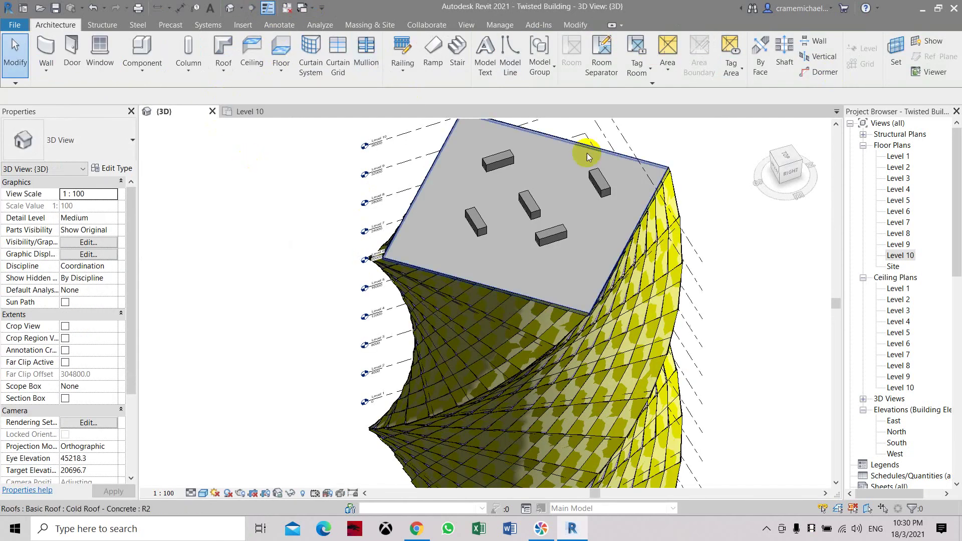
left_click(795, 172)
middle_click_drag(552, 154, 546, 266, "shift")
scroll(546, 266, "up", 5)
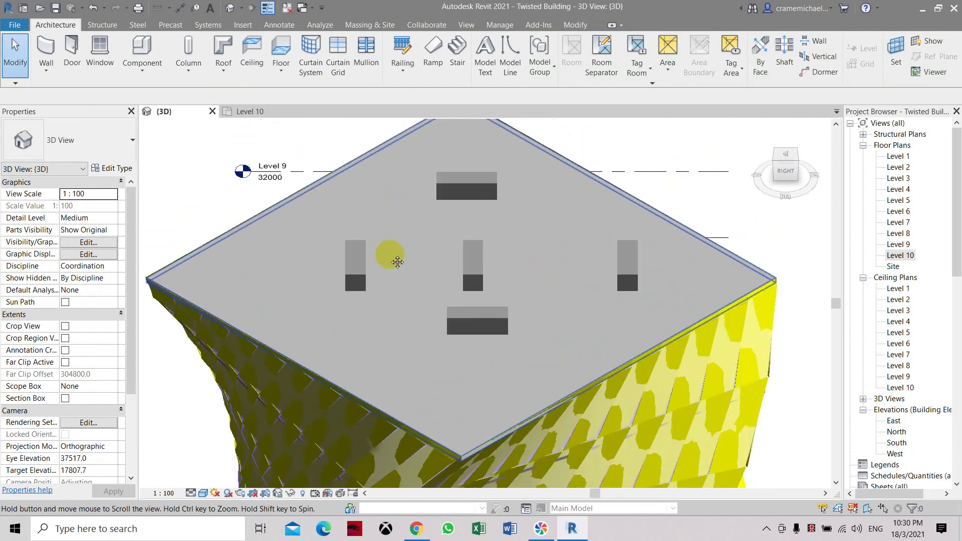
middle_click_drag(398, 262, 399, 285)
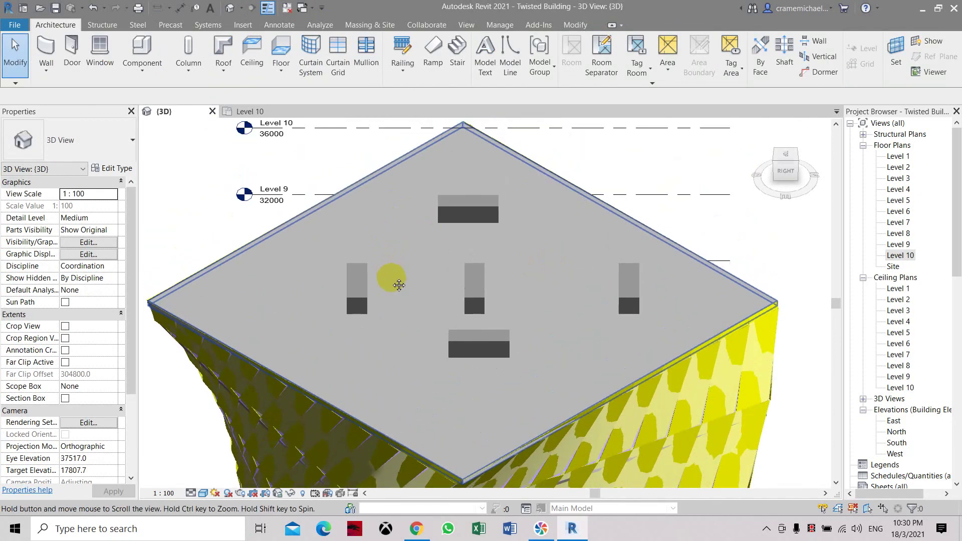